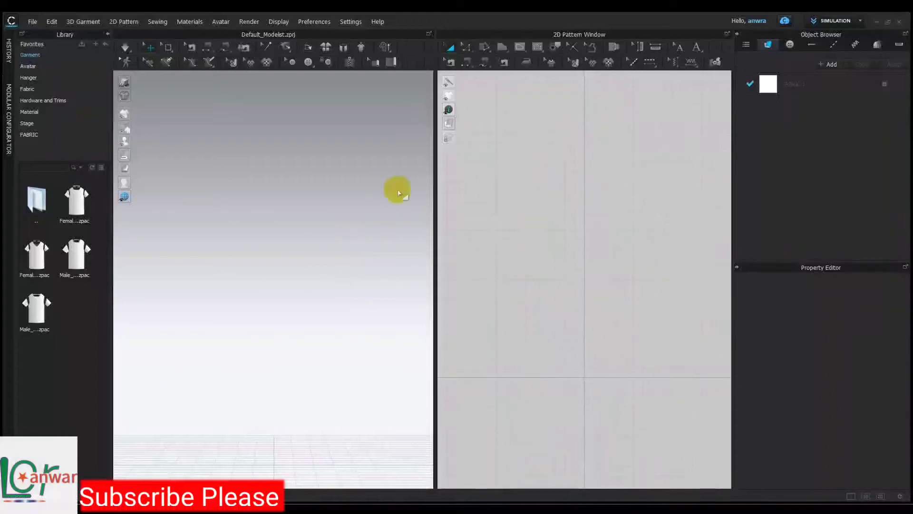
- Draw a 5 cm circular pattern with the Ellipse tool on the 2D canvas
click(499, 49)
click(508, 84)
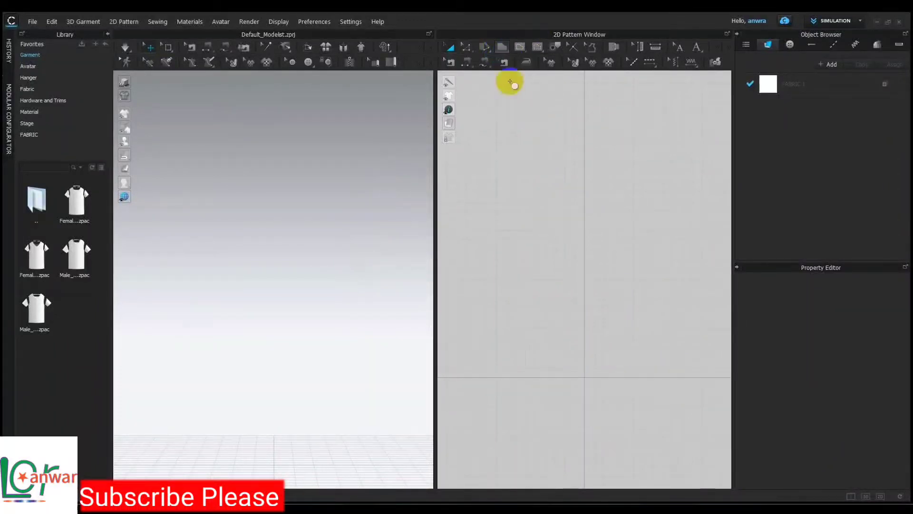
click(548, 188)
text(5)
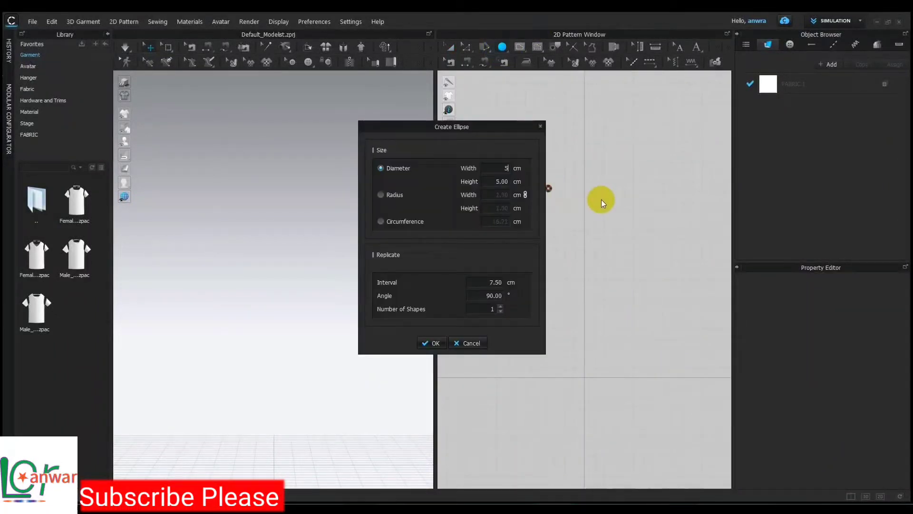
key(Return)
- Set the circle pattern's Particle Distance to 5.0
click(449, 46)
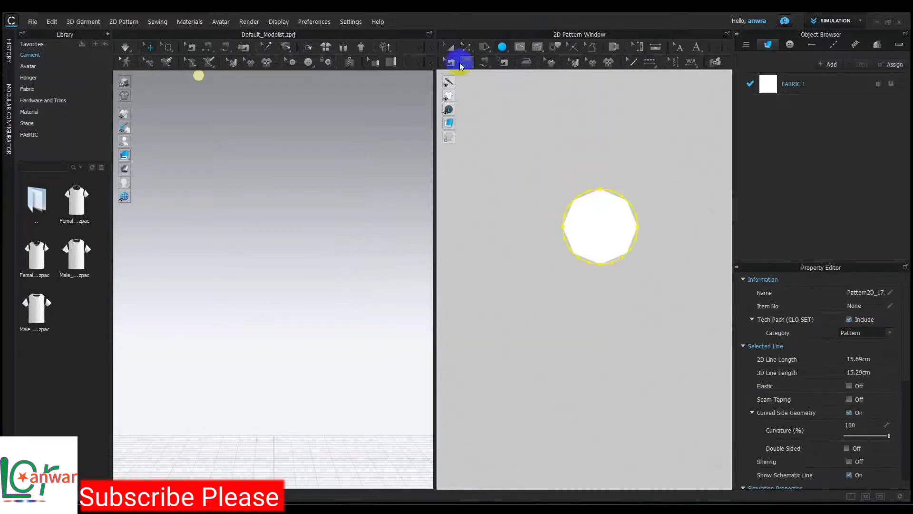
click(633, 244)
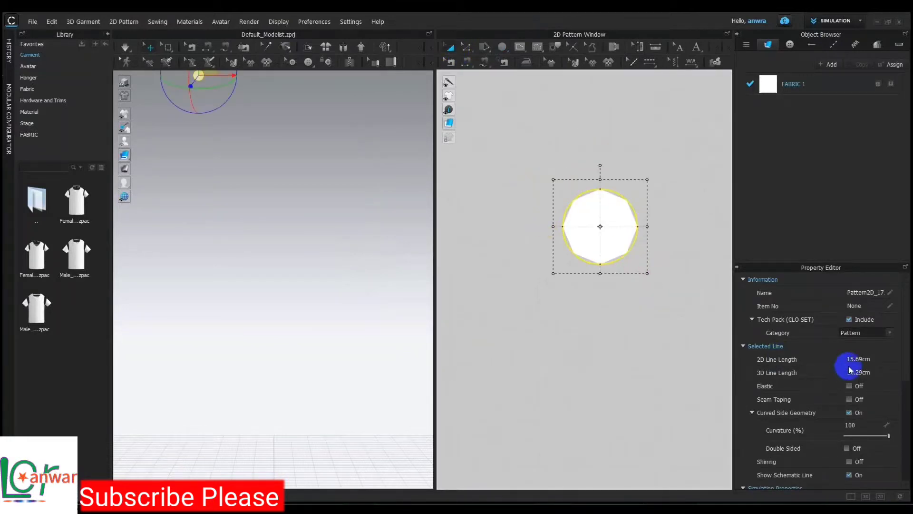
scroll(854, 366, down, 3)
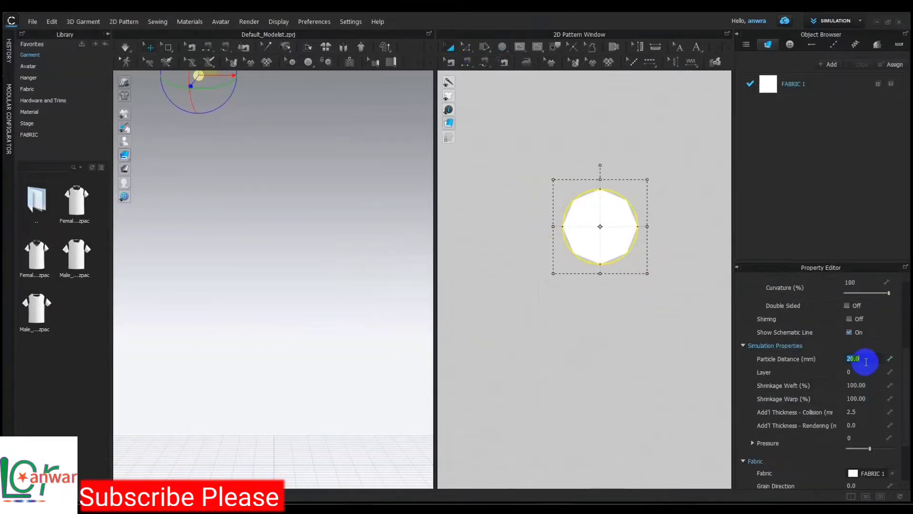
text(5)
key(Return)
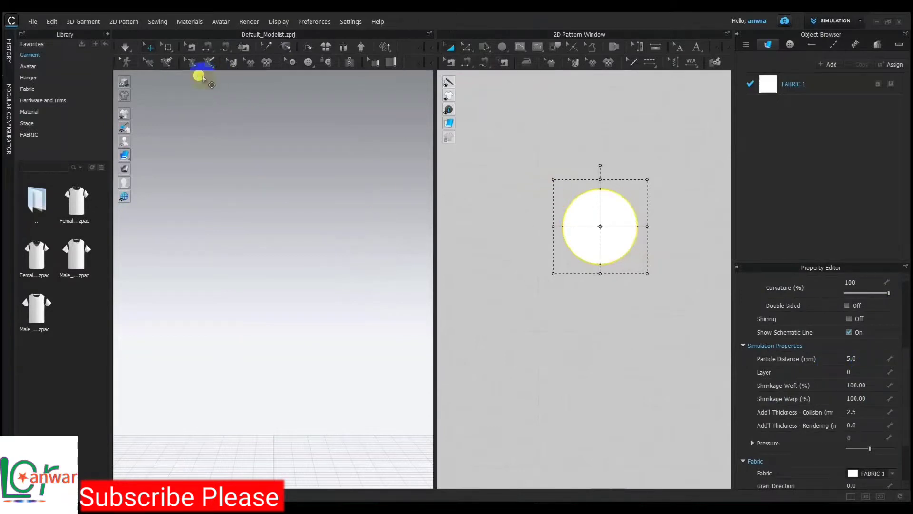
- Place the circle as flat fabric in the 3D window
click(267, 198)
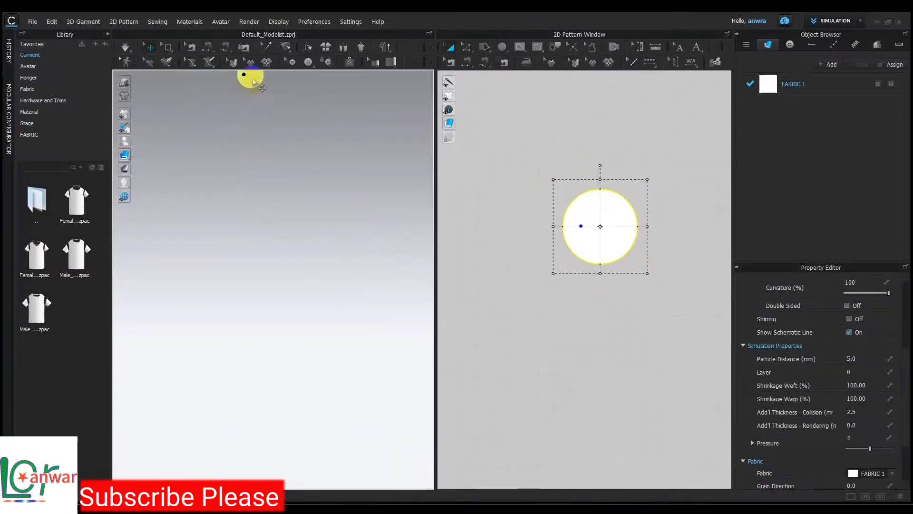
mouse_move(261, 183)
mouse_down()
mouse_move(296, 176)
mouse_move(303, 205)
mouse_up()
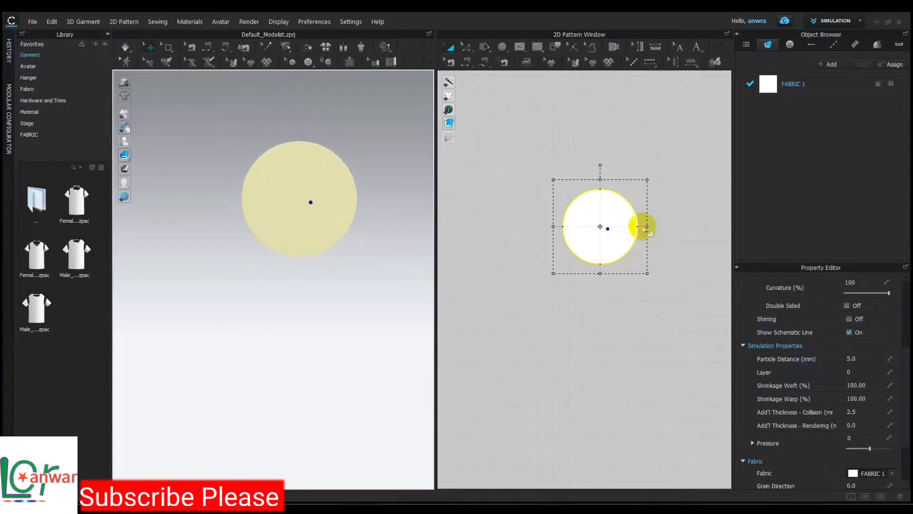
scroll(852, 428, down, 3)
- Set the circle's Add'l Thickness - Rendering to 100.0 to make a puffy bead
click(873, 352)
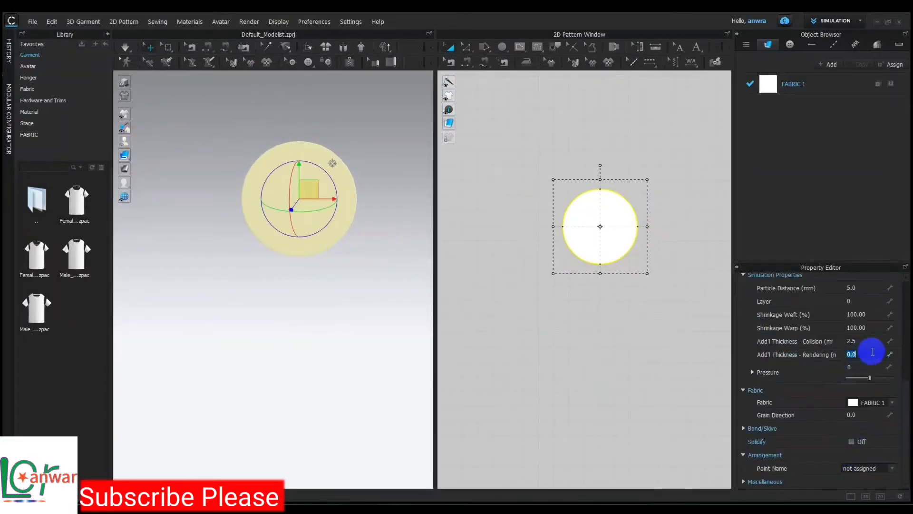
text(100)
key(Return)
scroll(442, 352, down, 3)
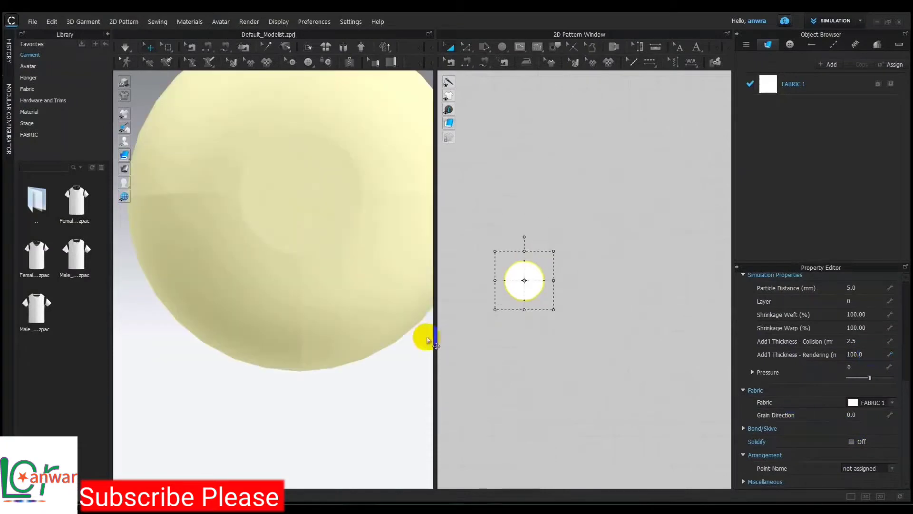
scroll(352, 265, down, 3)
- Rotate the bead with the gizmo's red ring into an oval pill shape
mouse_move(353, 265)
right_down()
mouse_move(273, 251)
mouse_move(358, 245)
right_up()
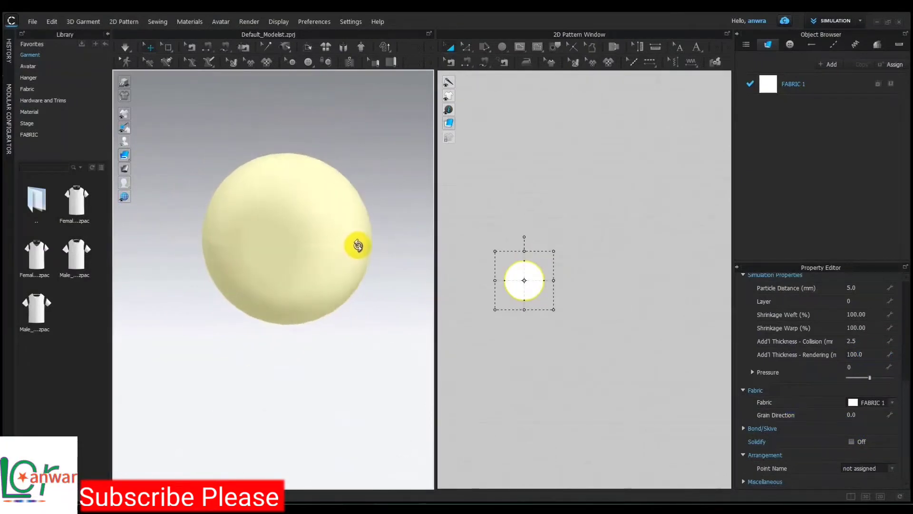
click(278, 261)
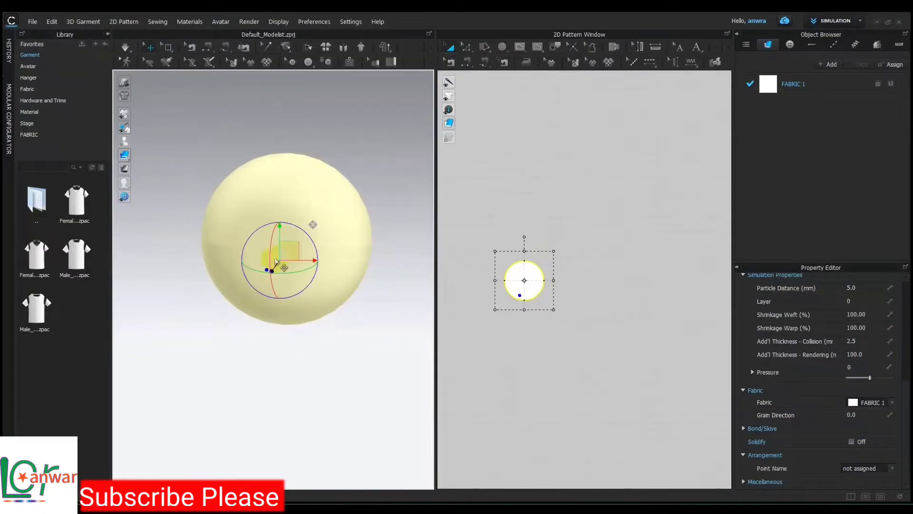
mouse_move(271, 265)
mouse_down()
mouse_move(279, 198)
mouse_move(297, 162)
mouse_up()
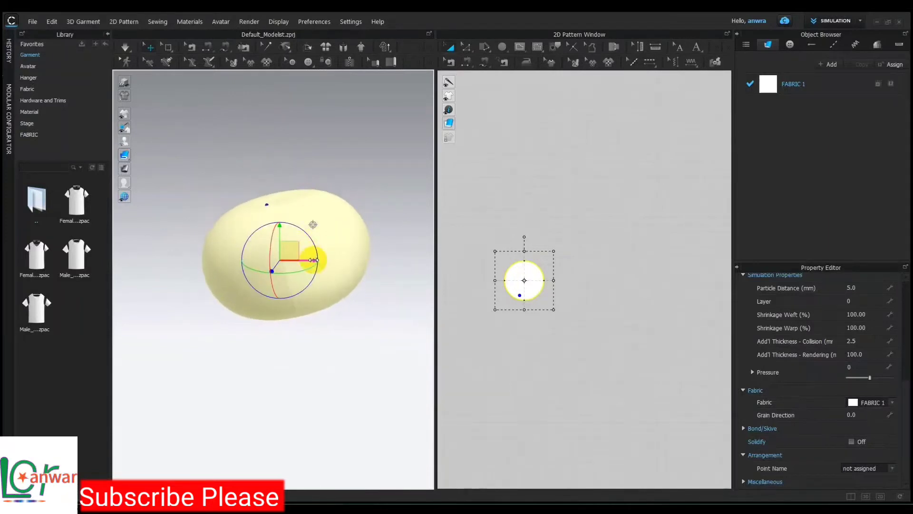
drag(317, 274, 304, 271)
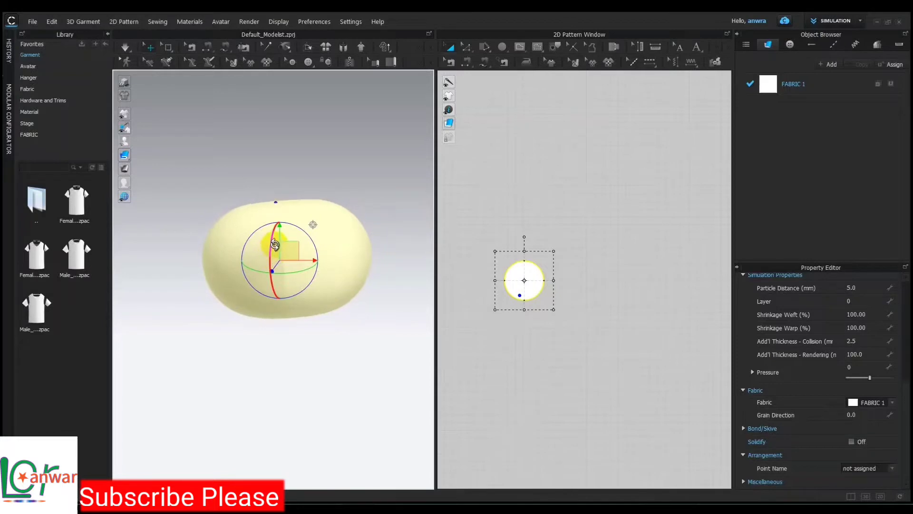
click(468, 373)
click(336, 265)
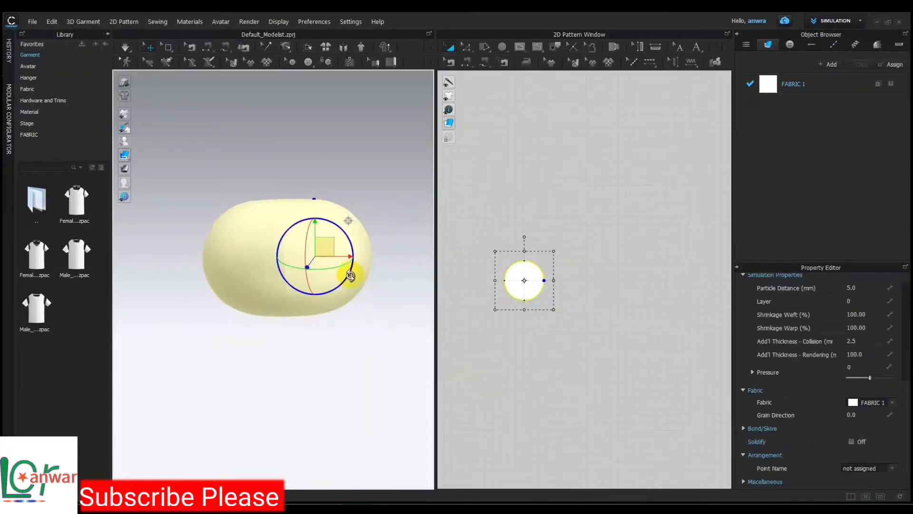
click(482, 378)
click(32, 21)
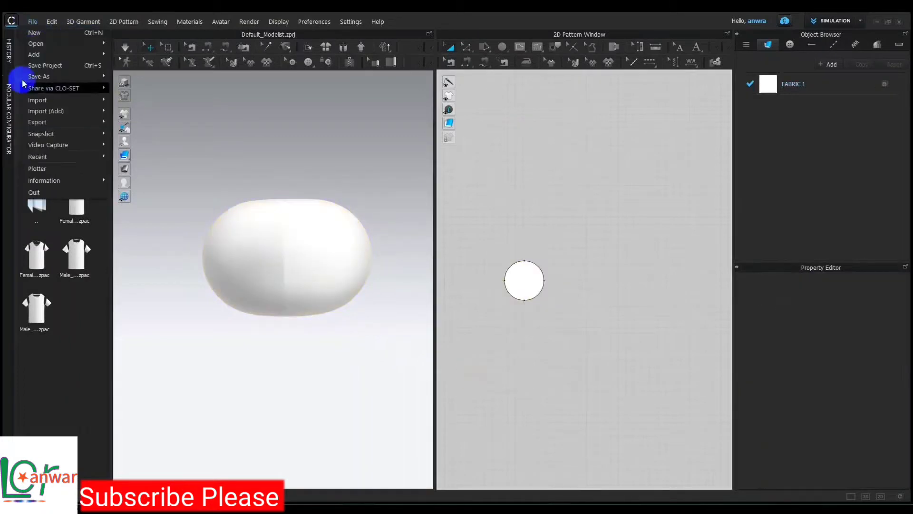
mouse_move(37, 122)
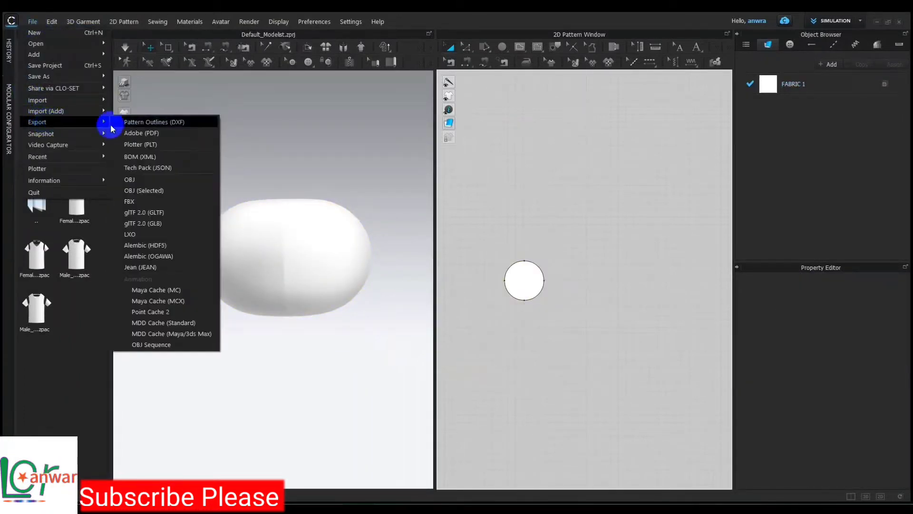
- Export the bead as OBJ file '1234' to the Desktop's 1234 folder
click(143, 180)
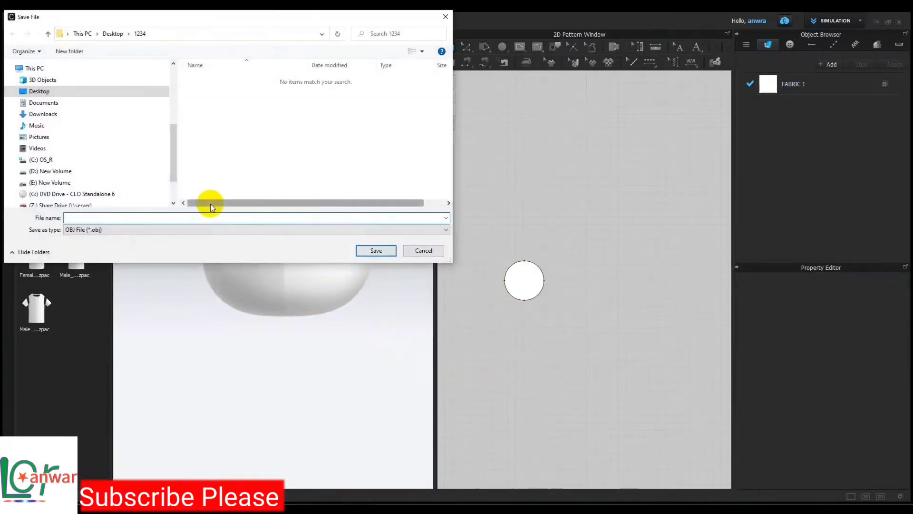
text(1234)
key(Return)
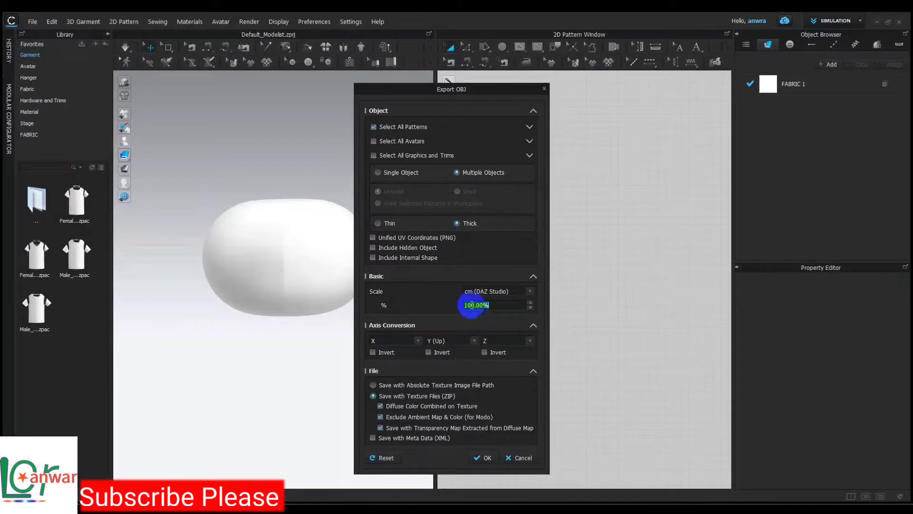
click(488, 458)
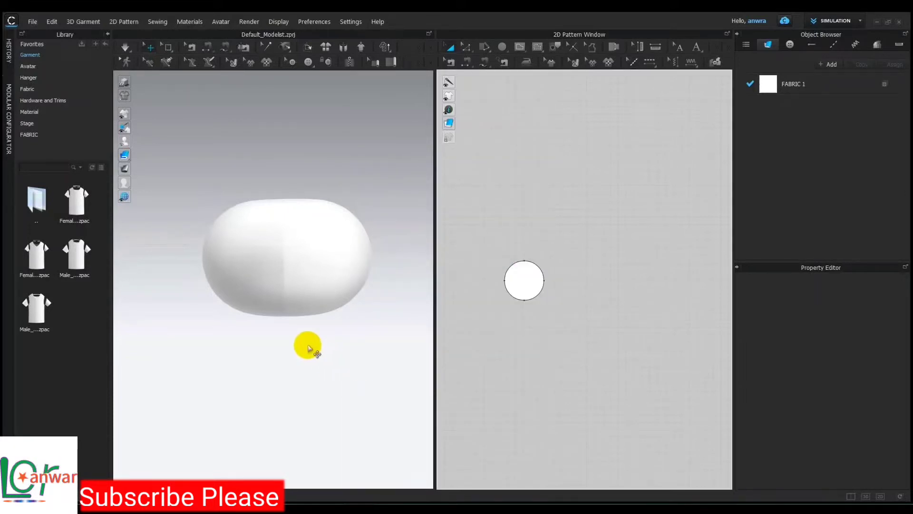
- Open the emma project without saving the bead scene, then zoom in on the avatar
click(33, 21)
click(132, 41)
click(457, 292)
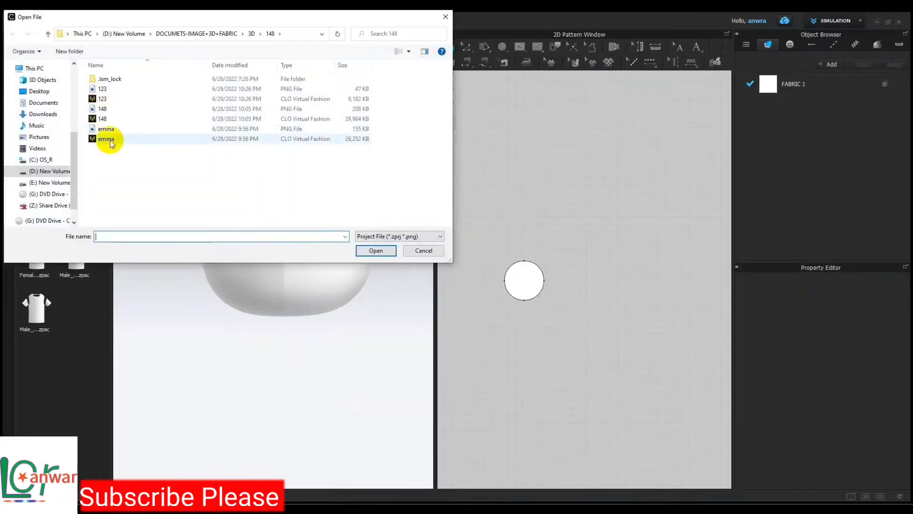
double_click(110, 140)
click(478, 293)
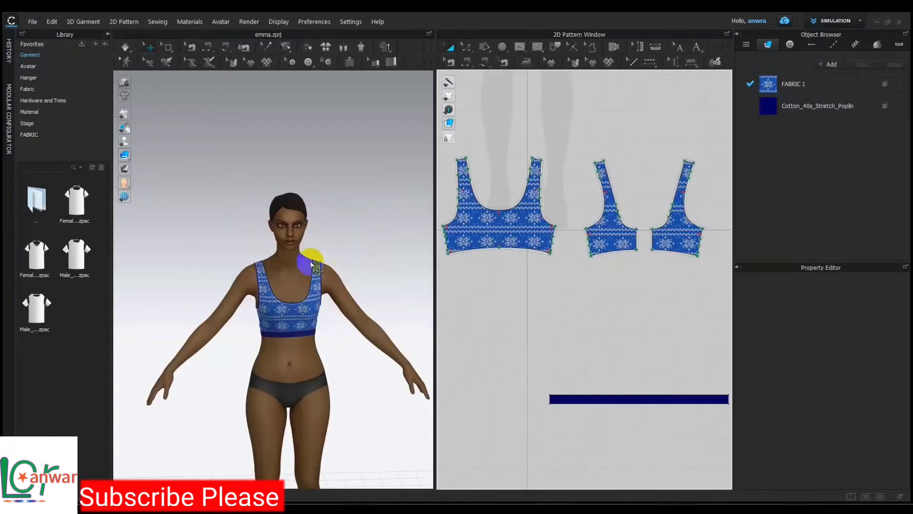
scroll(305, 260, up, 3)
scroll(306, 354, up, 3)
scroll(295, 285, up, 3)
mouse_move(283, 196)
right_down()
mouse_move(314, 315)
mouse_move(346, 301)
mouse_move(320, 306)
right_up()
scroll(625, 331, down, 3)
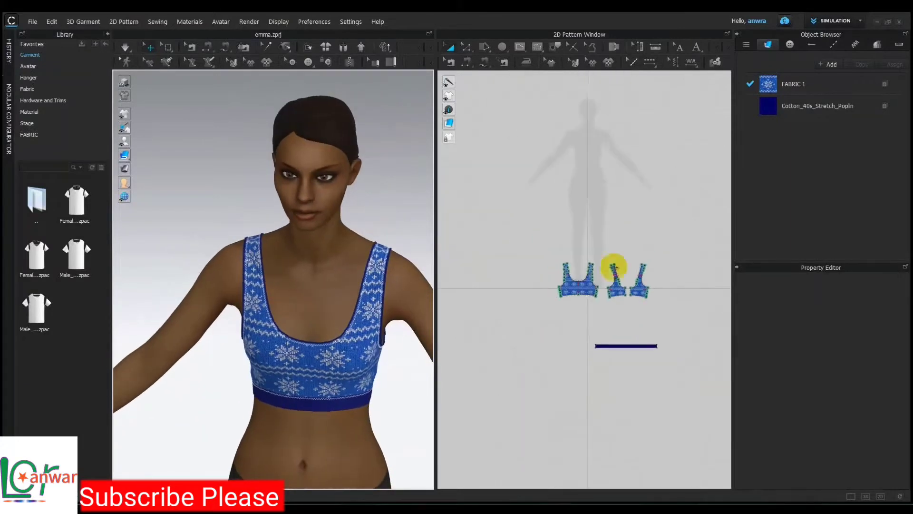
scroll(571, 142, up, 1)
click(503, 47)
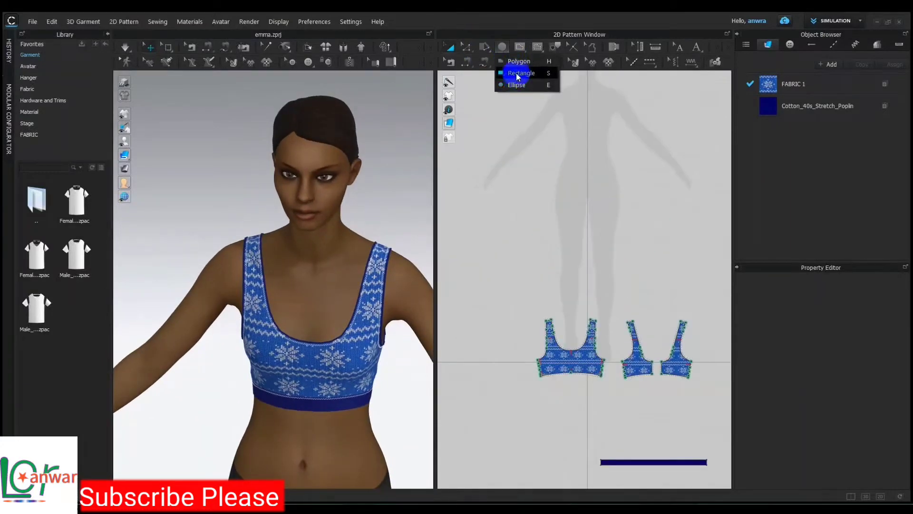
- Draw a long, narrow rectangle strip pattern of width 2
click(515, 73)
click(583, 212)
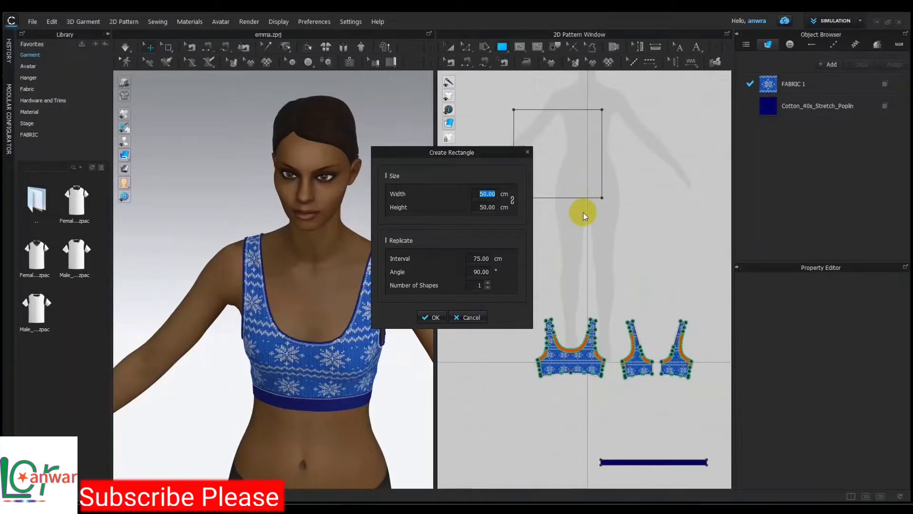
text(2)
key(Return)
scroll(574, 122, up, 5)
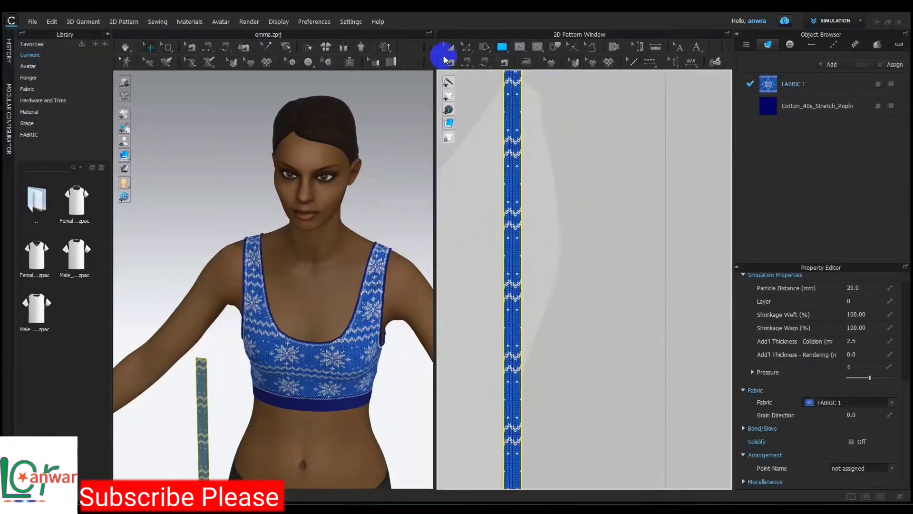
- Add a new white FABRIC 2 and apply it to the strip pattern
click(444, 52)
click(509, 143)
click(772, 86)
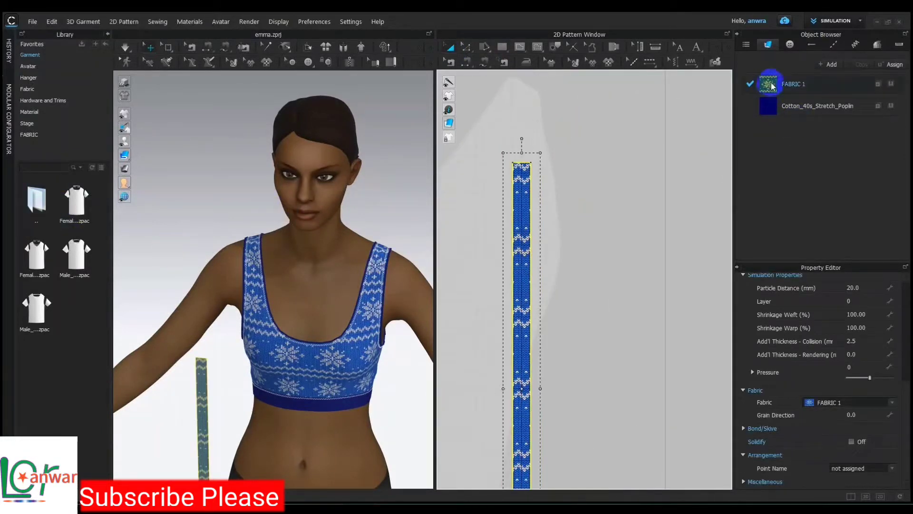
click(892, 64)
click(830, 64)
click(769, 135)
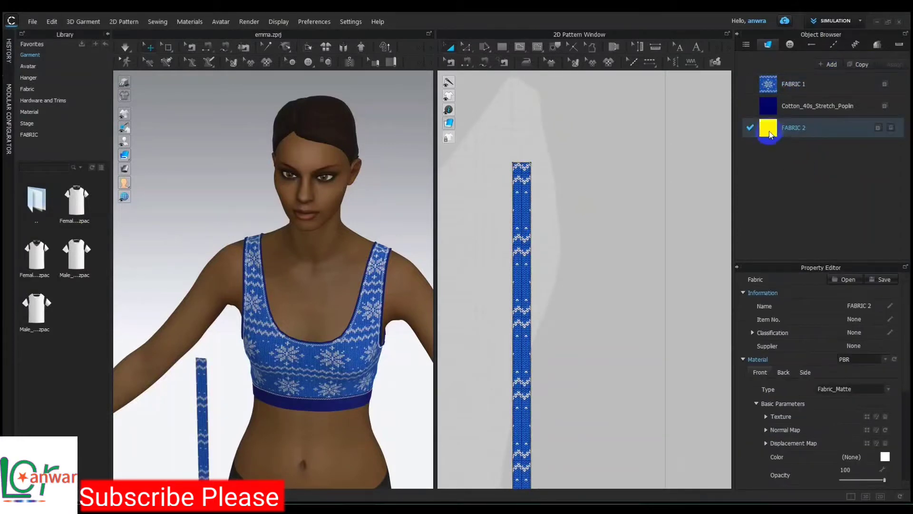
drag(771, 134, 522, 253)
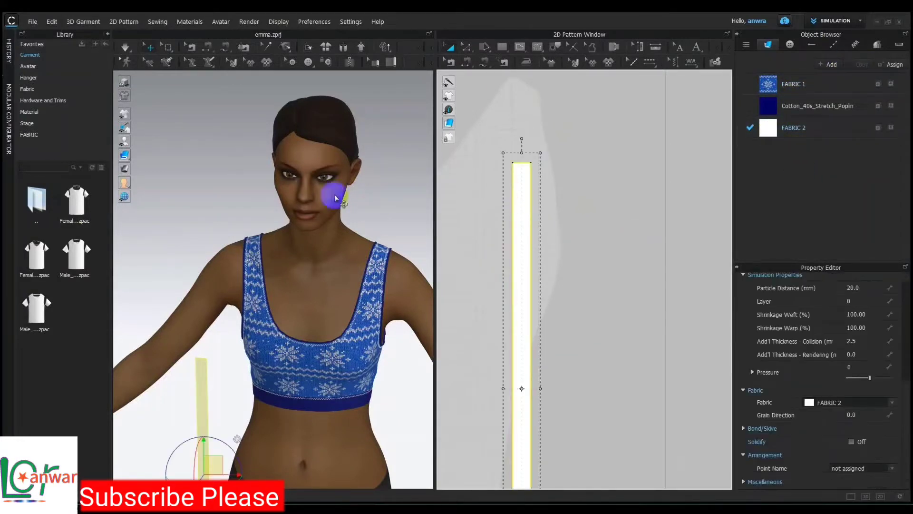
click(30, 22)
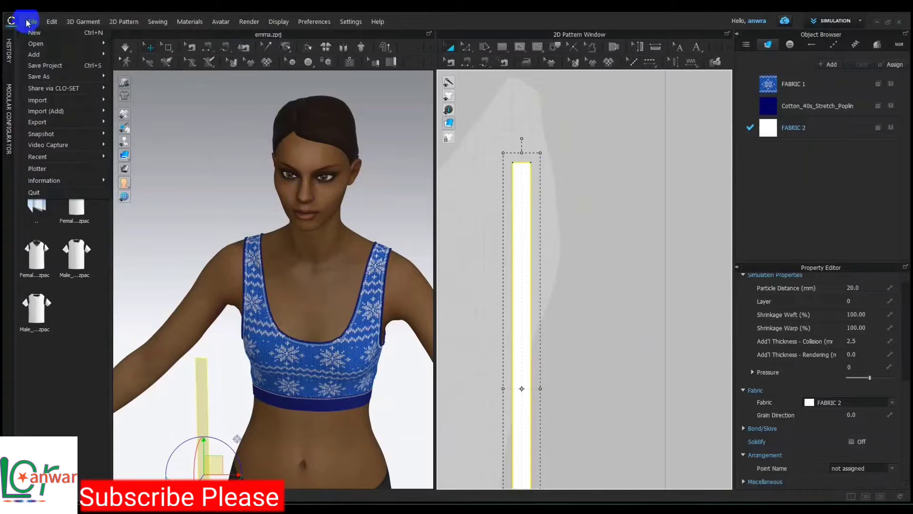
- Import the 1234 OBJ with Import (Add) as a Trim object
click(55, 112)
click(150, 133)
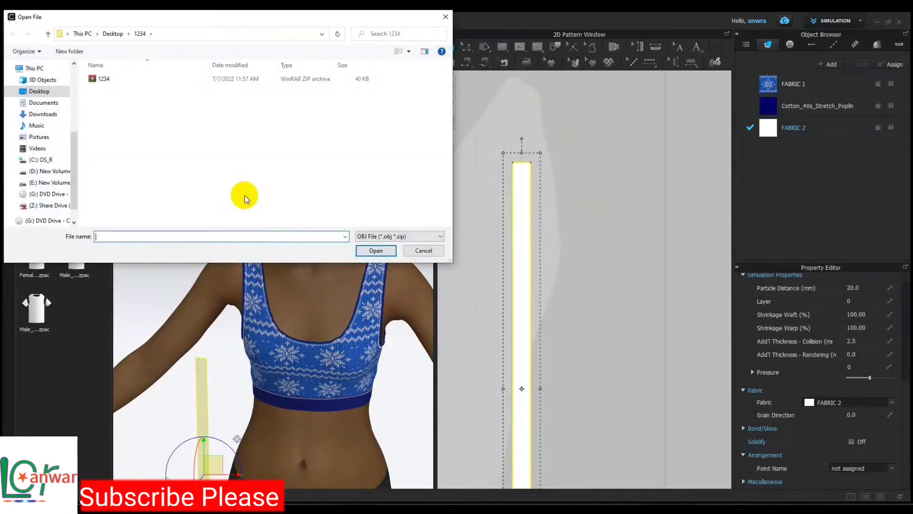
double_click(102, 77)
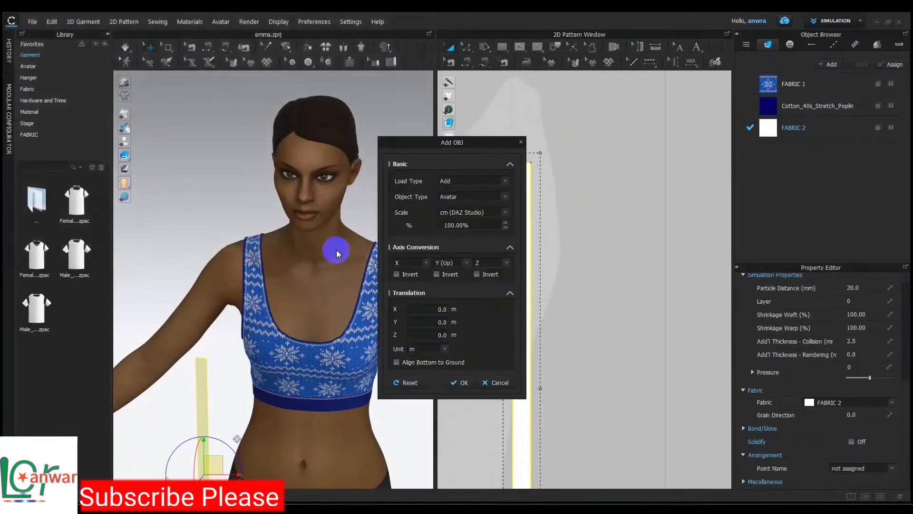
click(508, 197)
click(476, 210)
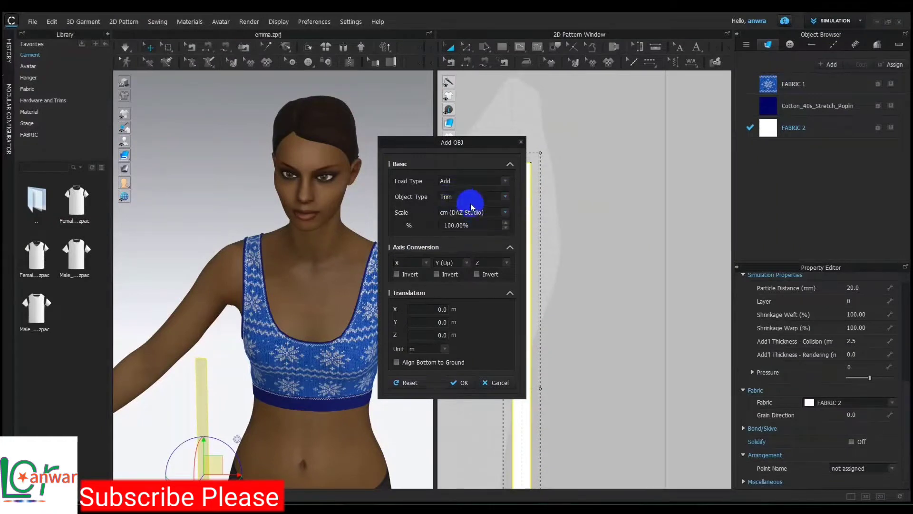
click(459, 382)
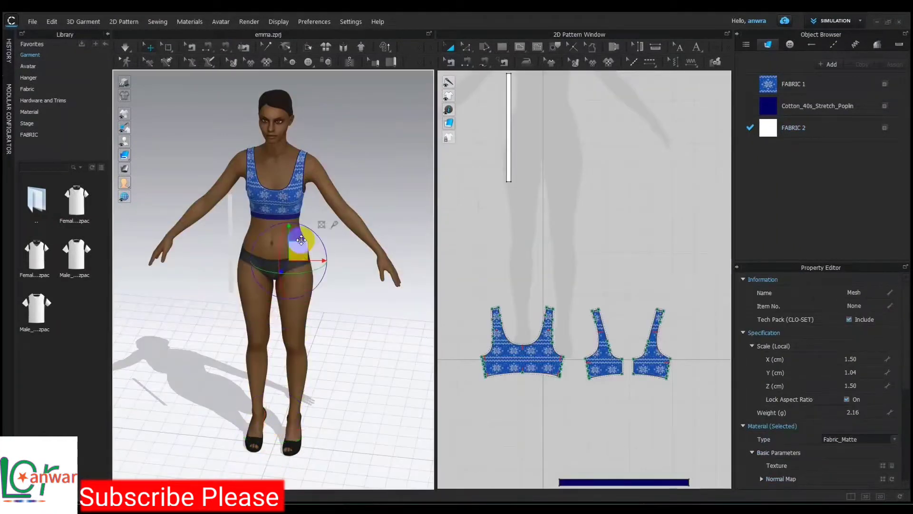
- Move the imported bead trim from the waist up to the left shoulder
drag(301, 240, 314, 145)
click(230, 228)
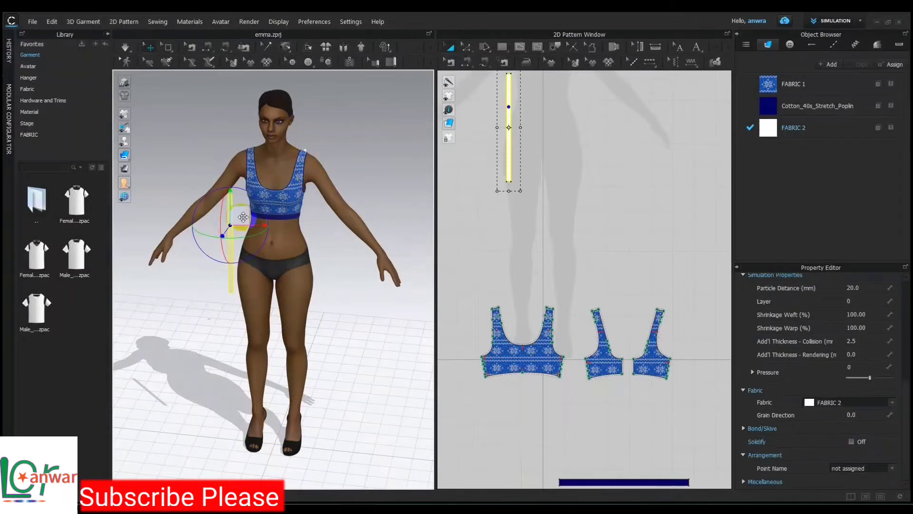
scroll(230, 228, up, 3)
click(310, 228)
click(296, 243)
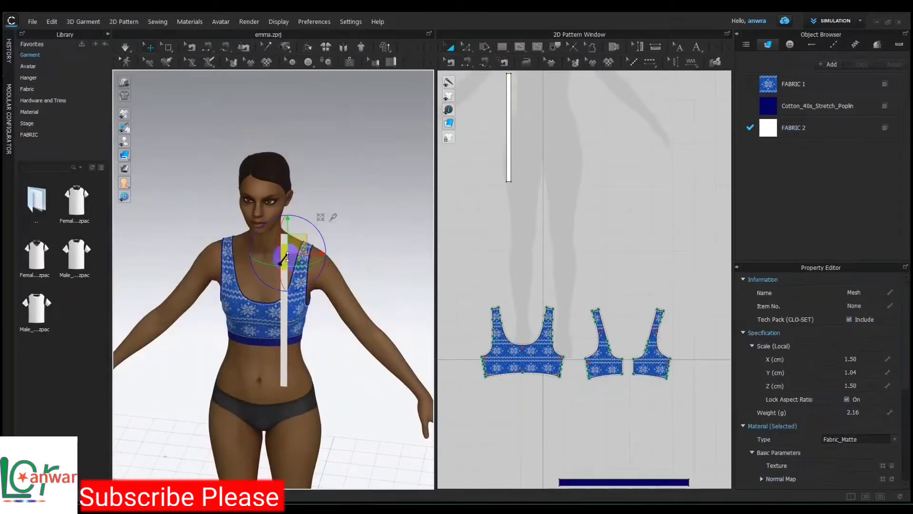
scroll(261, 244, up, 2)
scroll(261, 244, up, 2)
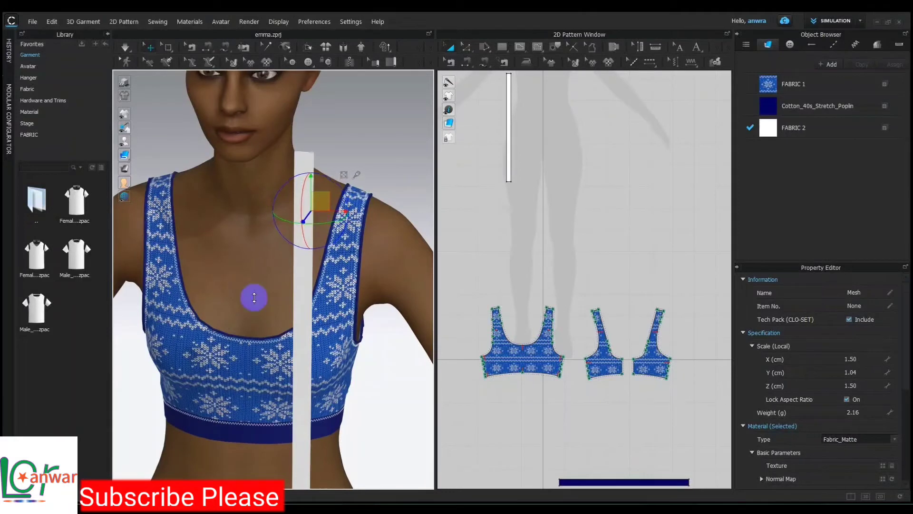
drag(317, 200, 318, 151)
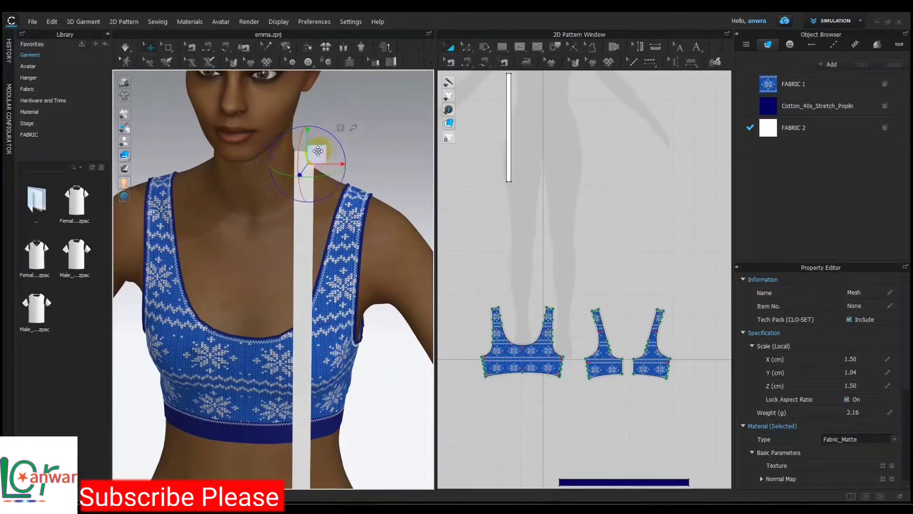
drag(318, 151, 302, 163)
- Orbit and zoom toward the neck to align the bead with the strip's top
scroll(308, 150, up, 1)
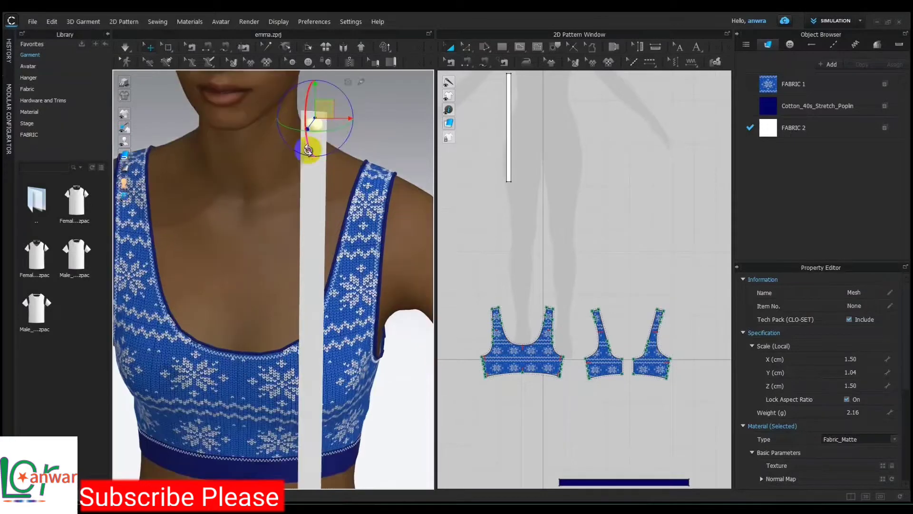
middle_drag(309, 150, 287, 299)
right_drag(288, 299, 298, 272)
scroll(298, 273, up, 2)
middle_drag(298, 272, 297, 145)
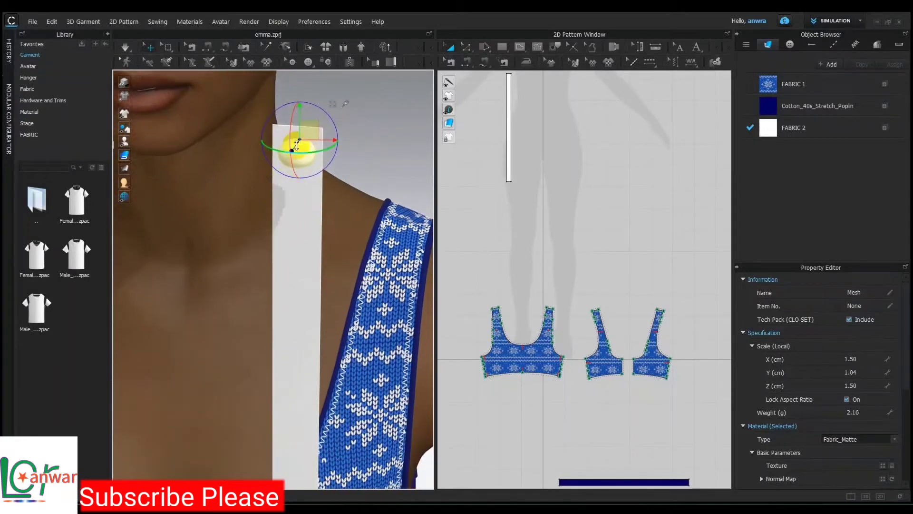
mouse_move(295, 133)
right_down()
mouse_move(271, 203)
mouse_move(271, 291)
mouse_move(303, 287)
right_up()
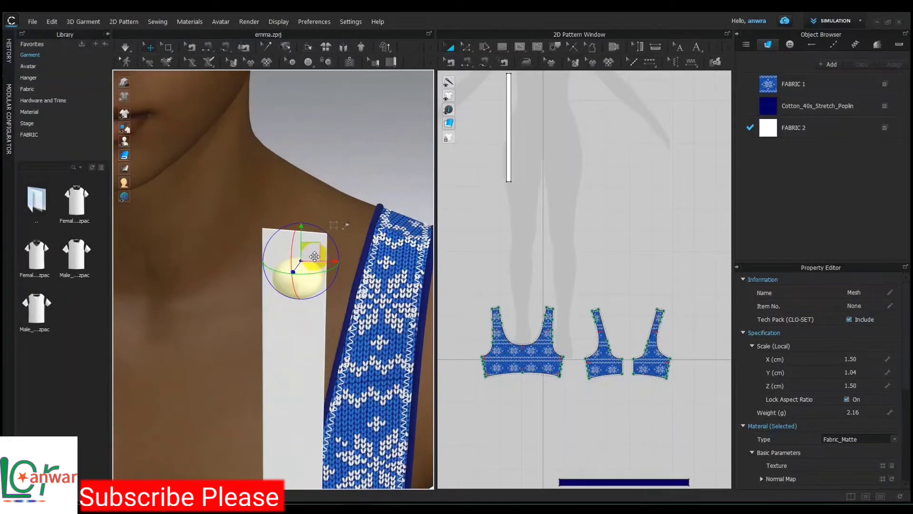
right_drag(315, 256, 340, 216)
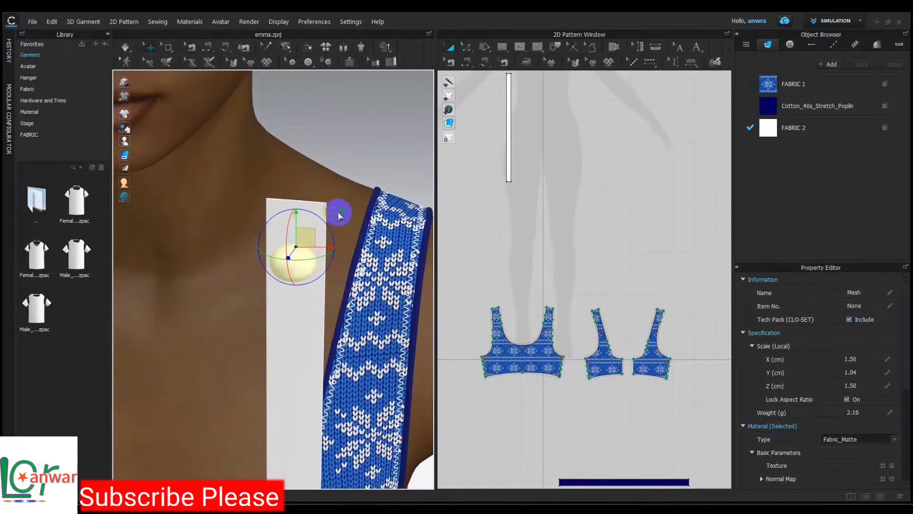
mouse_move(339, 215)
mouse_down()
mouse_move(306, 222)
mouse_move(301, 214)
mouse_up()
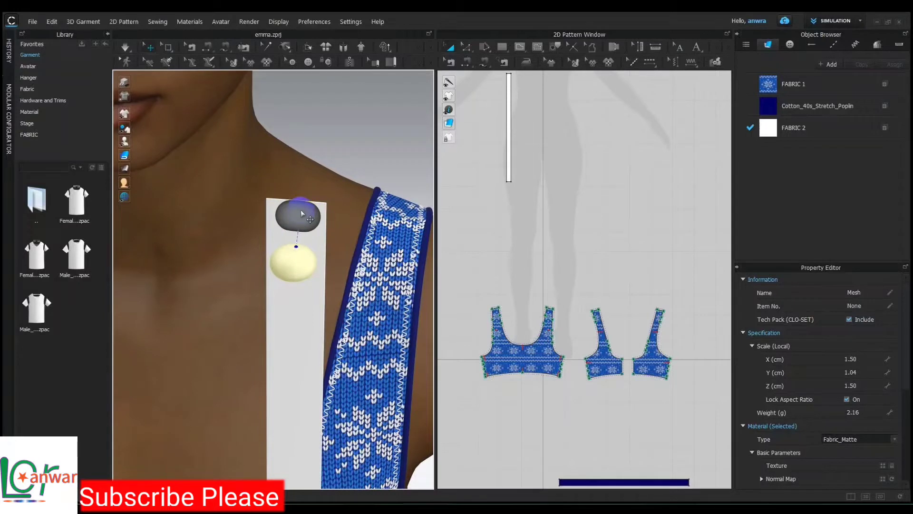
- Stack about eight bead copies in a vertical column down the white strip
click(301, 214)
middle_drag(301, 214, 321, 155)
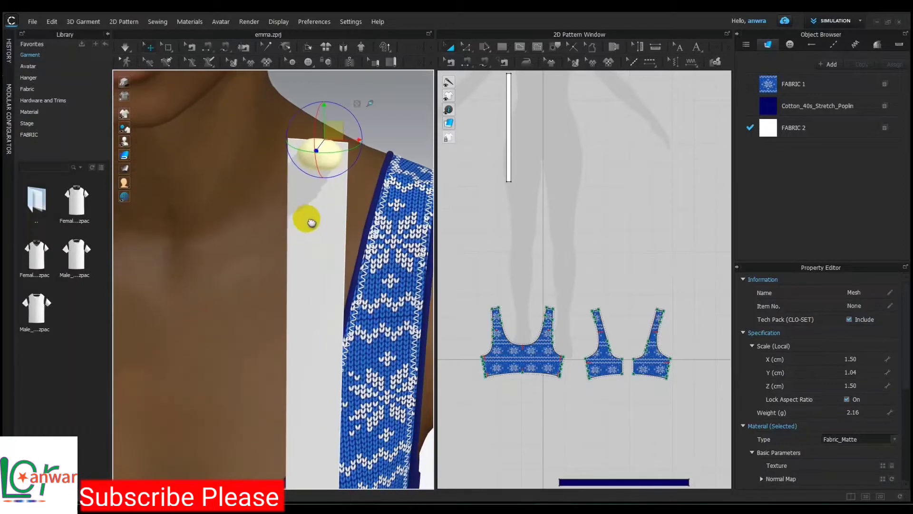
click(317, 174)
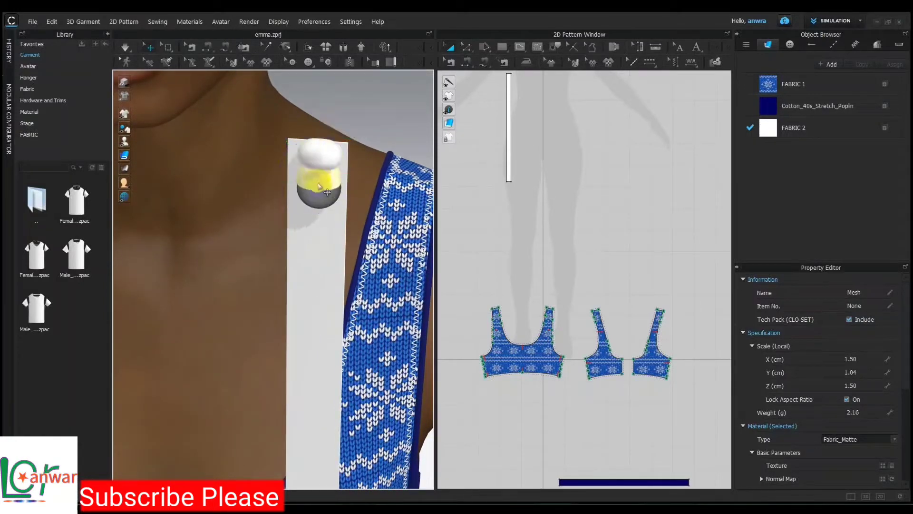
click(318, 195)
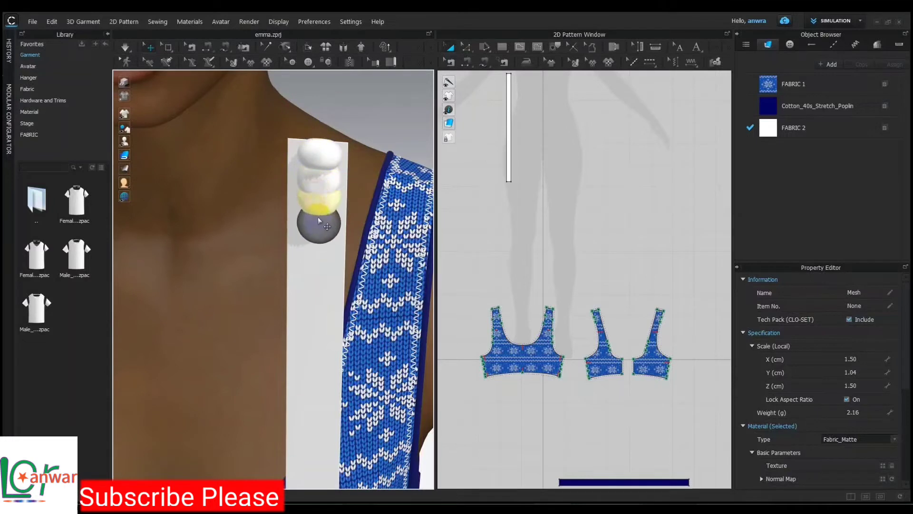
click(318, 221)
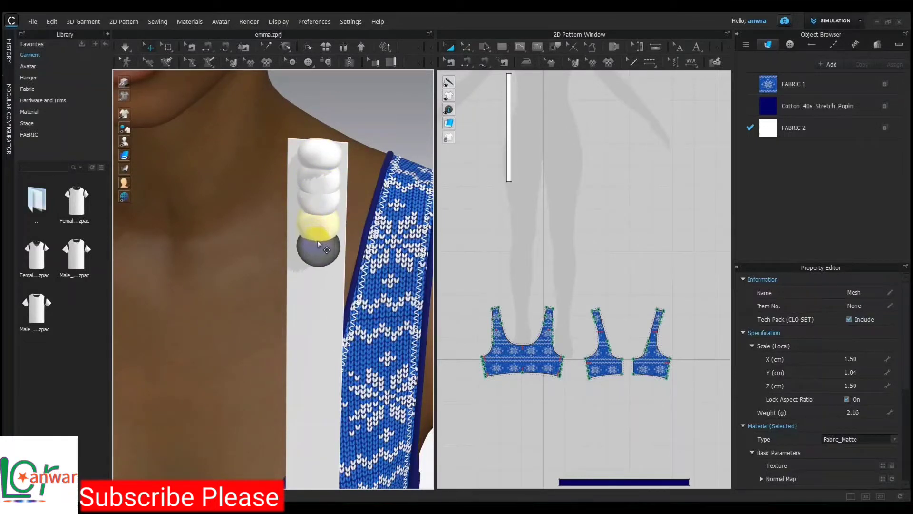
click(318, 241)
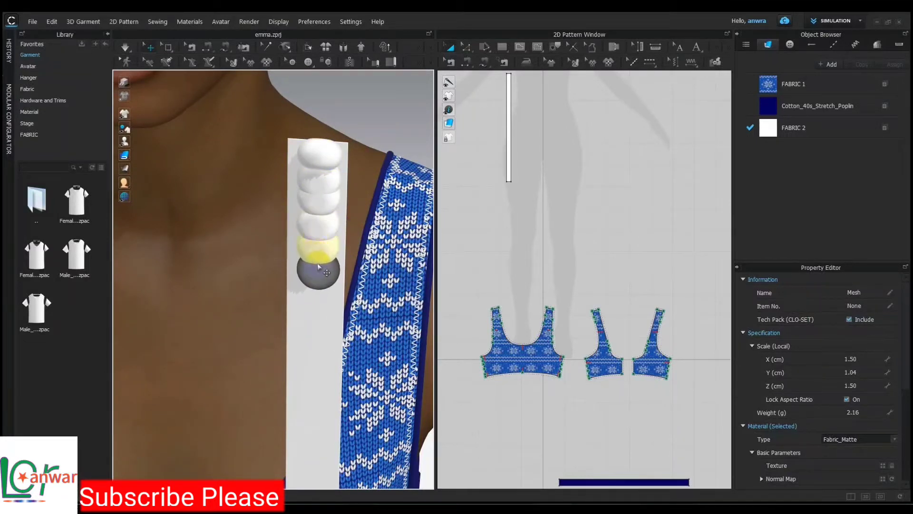
click(317, 278)
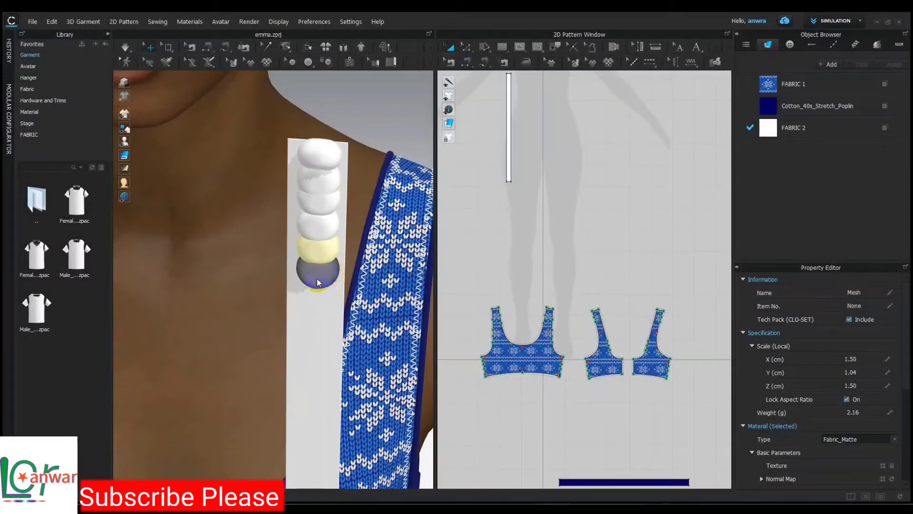
click(317, 282)
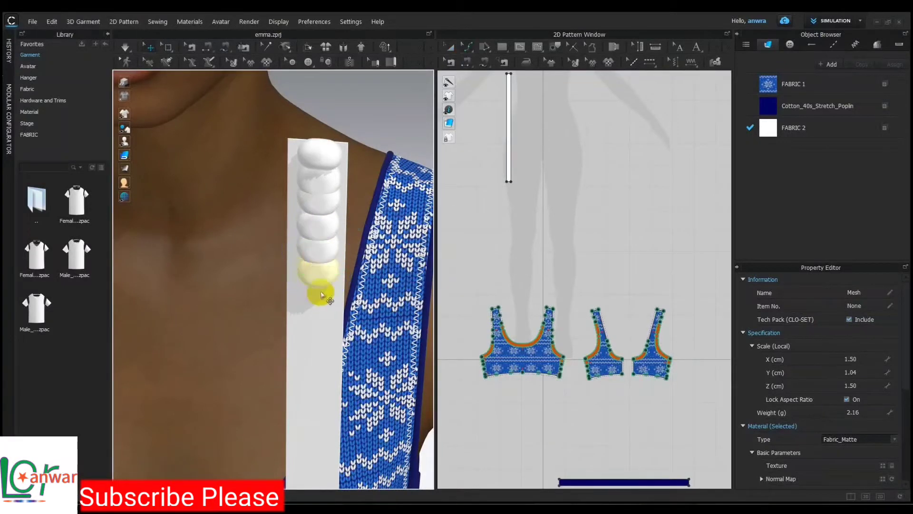
click(321, 277)
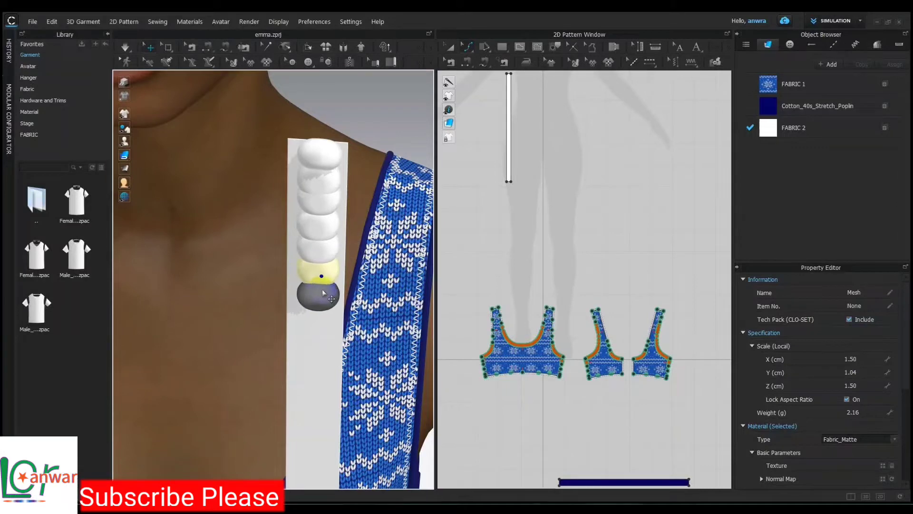
key(Escape)
scroll(311, 266, down, 4)
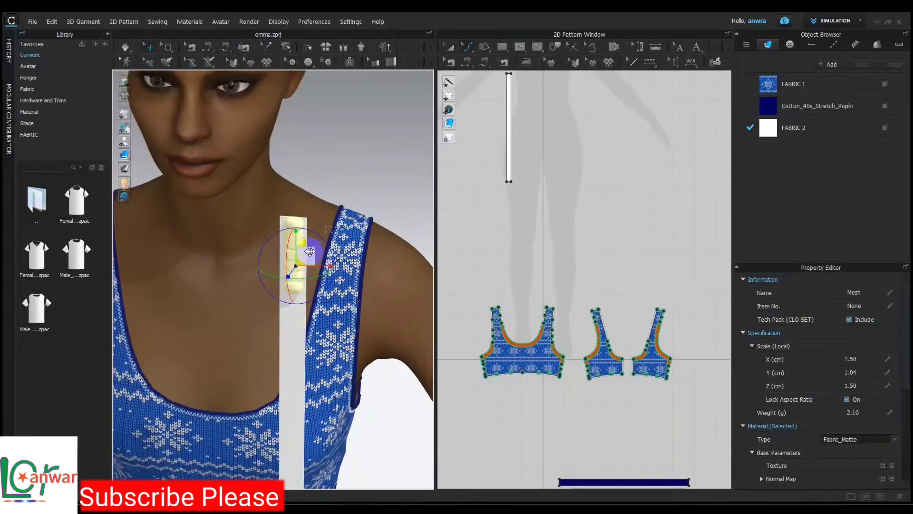
- Dismiss the trim message and drag the selected beads along the strip
key(Escape)
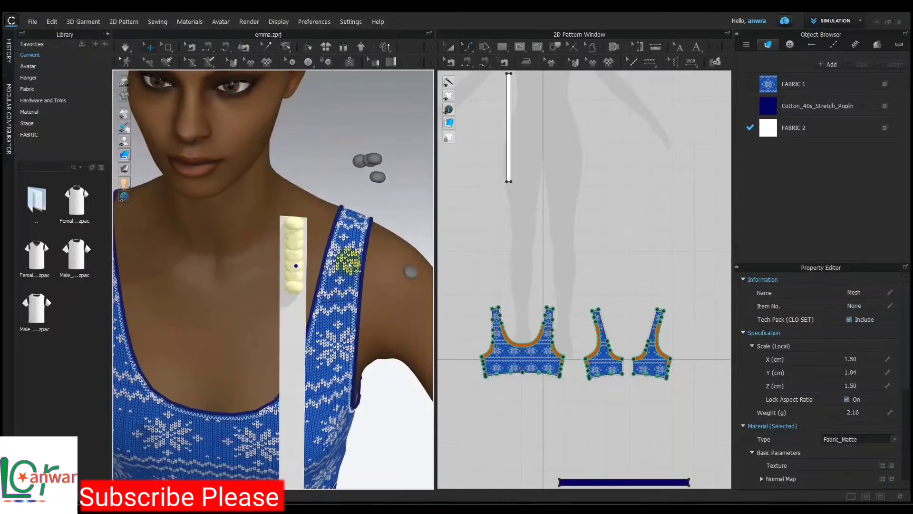
click(357, 270)
click(458, 291)
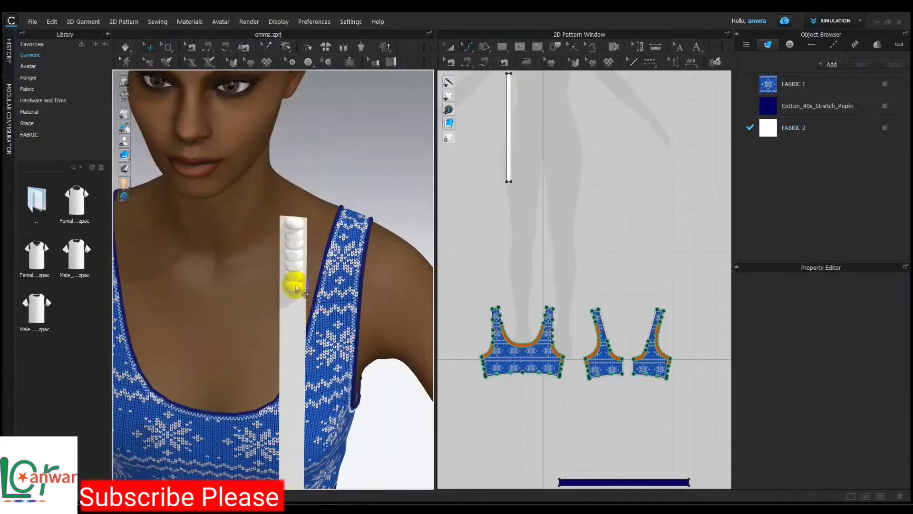
click(296, 286)
scroll(297, 286, up, 2)
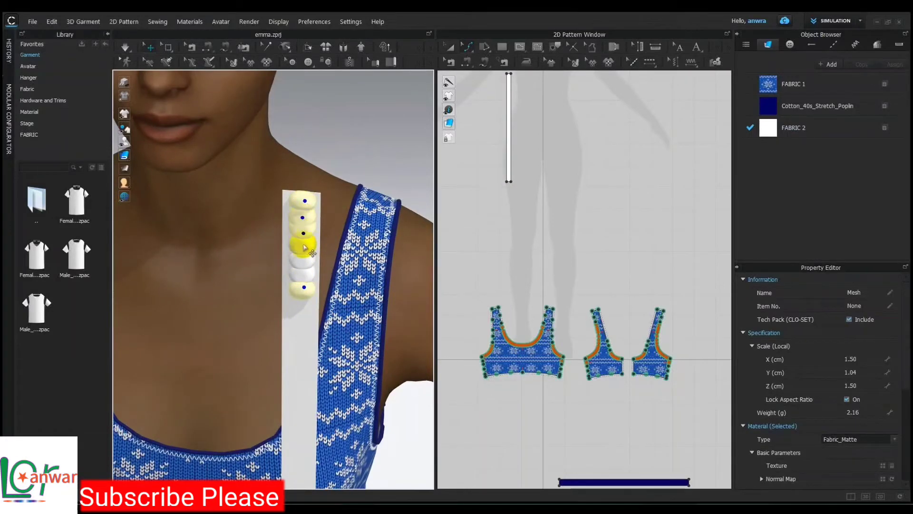
shift+click(303, 260)
drag(304, 276, 297, 378)
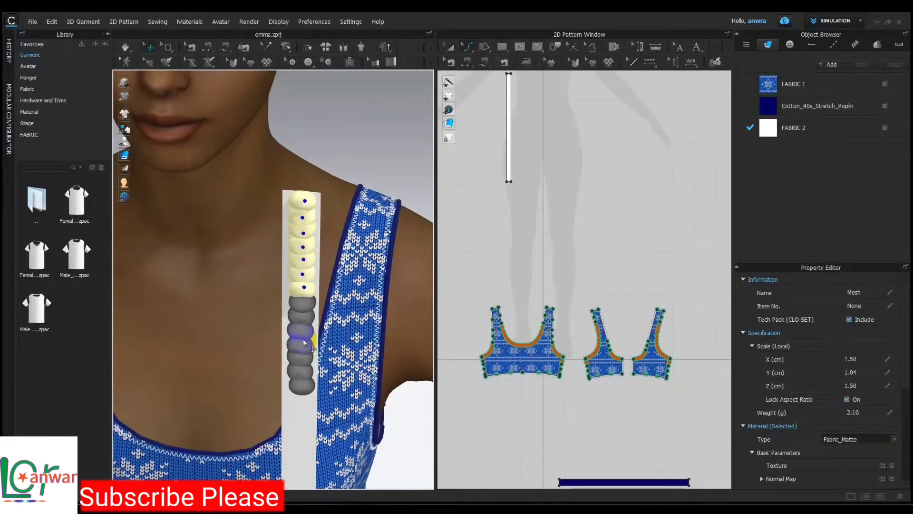
middle_drag(298, 377, 308, 167)
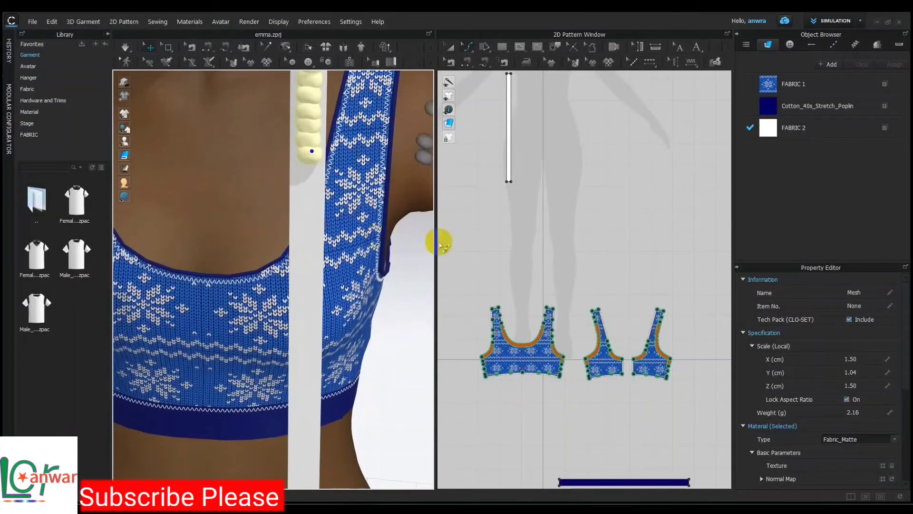
key(Return)
- Select the uppermost beads at the strip's top as one group
scroll(331, 266, down, 3)
click(296, 190)
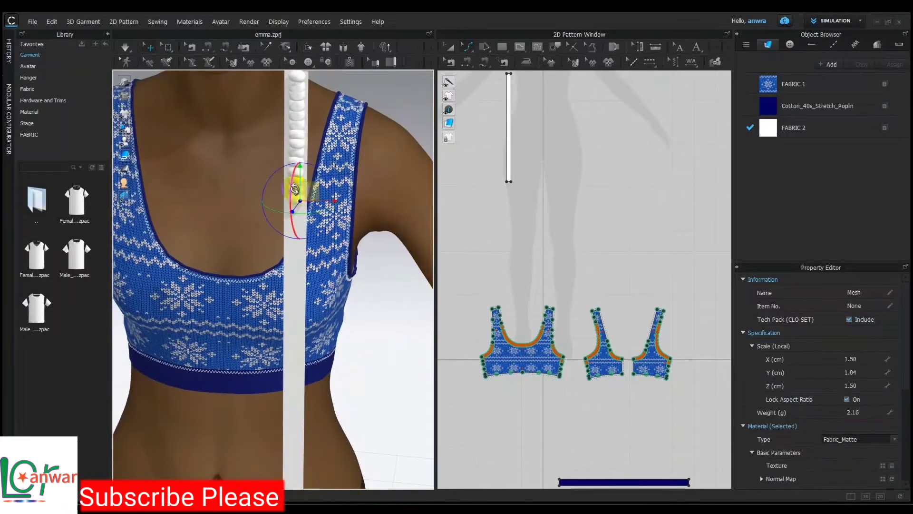
scroll(296, 190, up, 3)
click(307, 119)
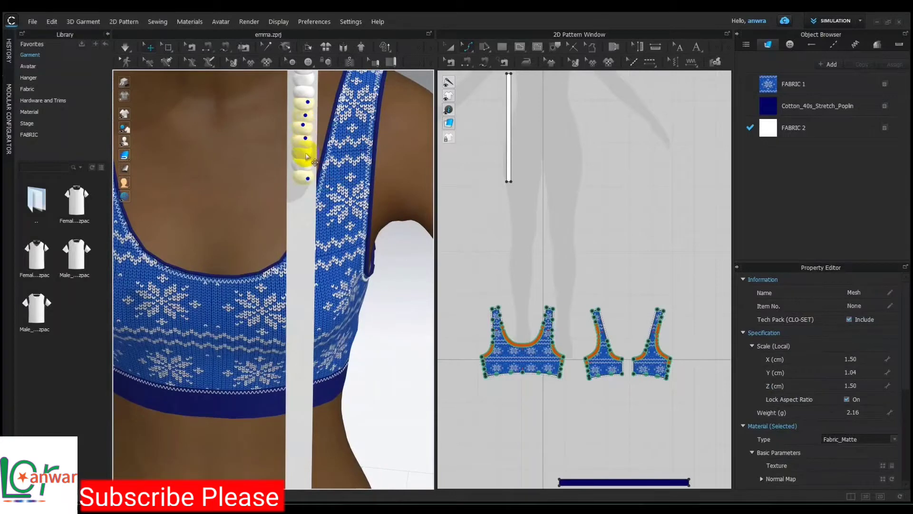
scroll(315, 163, down, 2)
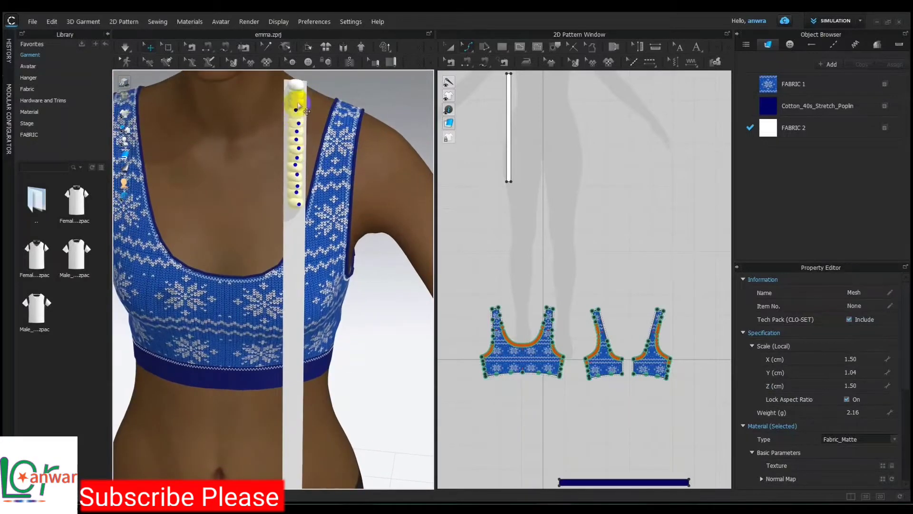
- Lay a column of bead copies down the strip and shift one bead along it
drag(298, 108, 296, 286)
scroll(316, 204, up, 3)
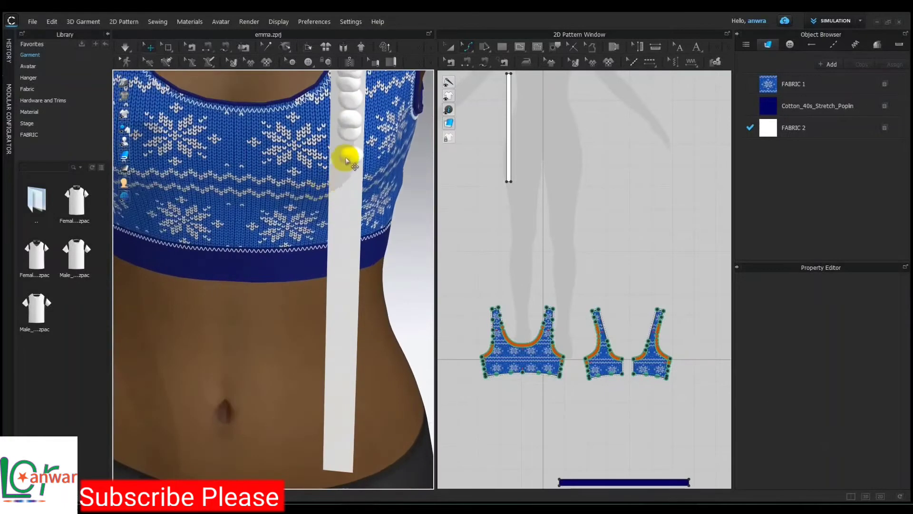
click(348, 162)
middle_drag(347, 159, 366, 216)
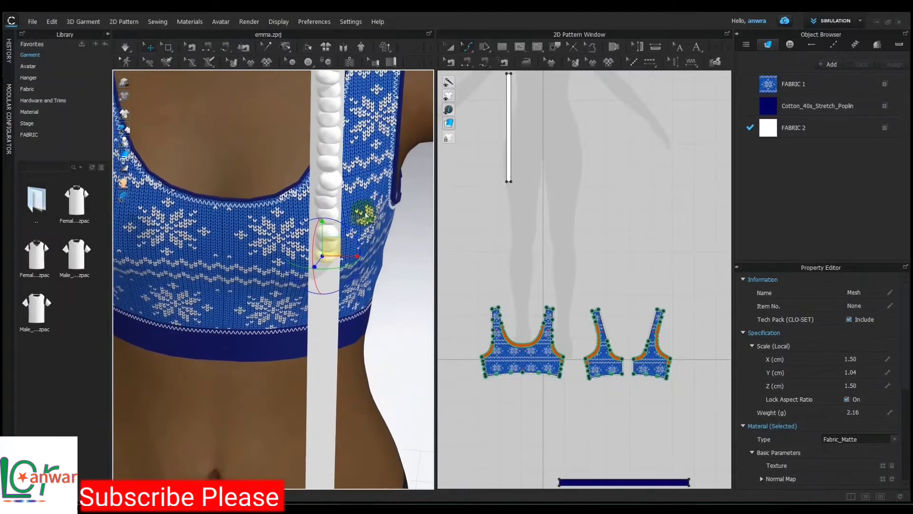
- Slide the selected bead further down the strip past the top's blue band
scroll(366, 217, down, 3)
scroll(364, 143, down, 3)
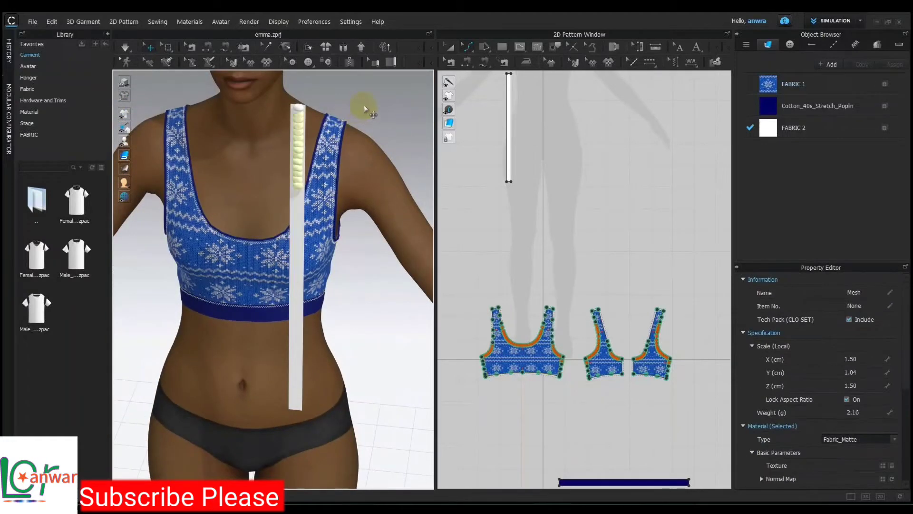
scroll(295, 184, up, 2)
scroll(300, 229, up, 2)
scroll(295, 210, up, 2)
scroll(322, 170, up, 2)
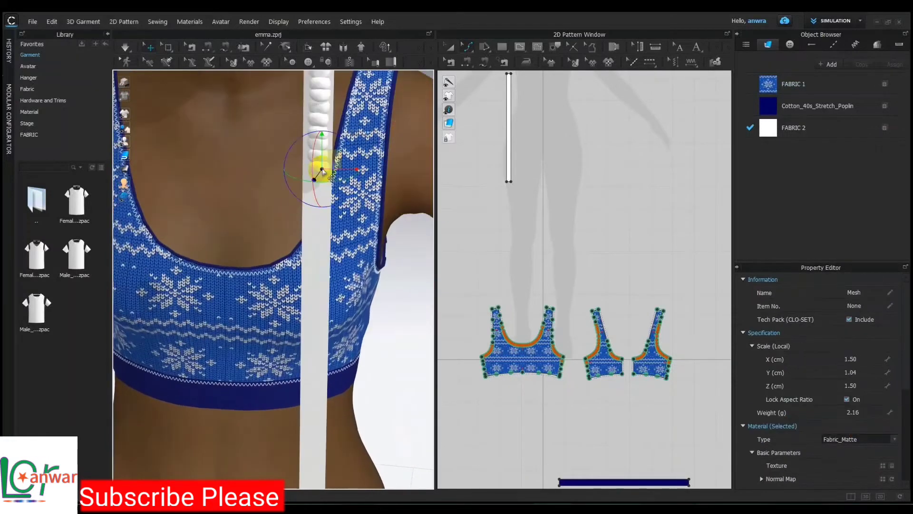
mouse_move(322, 170)
mouse_down()
mouse_move(317, 197)
mouse_move(346, 182)
mouse_move(349, 215)
mouse_move(334, 212)
mouse_move(334, 281)
mouse_up()
scroll(323, 200, up, 2)
scroll(329, 172, up, 1)
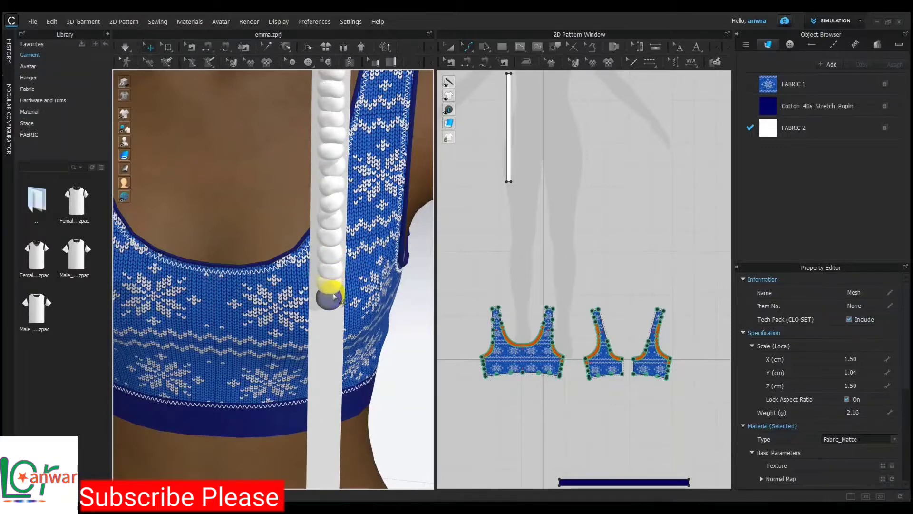
- Add six more beads one below another down the white strip
middle_drag(334, 297, 323, 225)
mouse_move(324, 210)
mouse_down()
mouse_move(347, 188)
mouse_move(338, 201)
mouse_up()
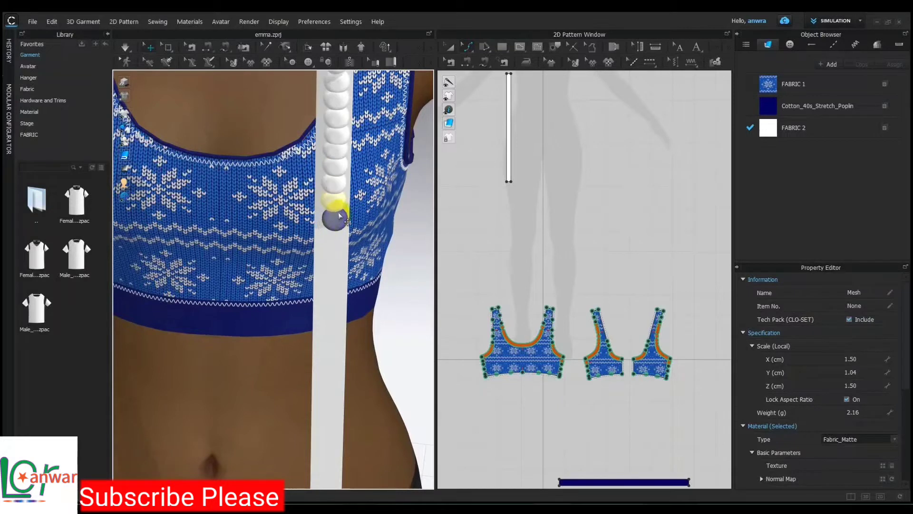
click(338, 228)
click(340, 238)
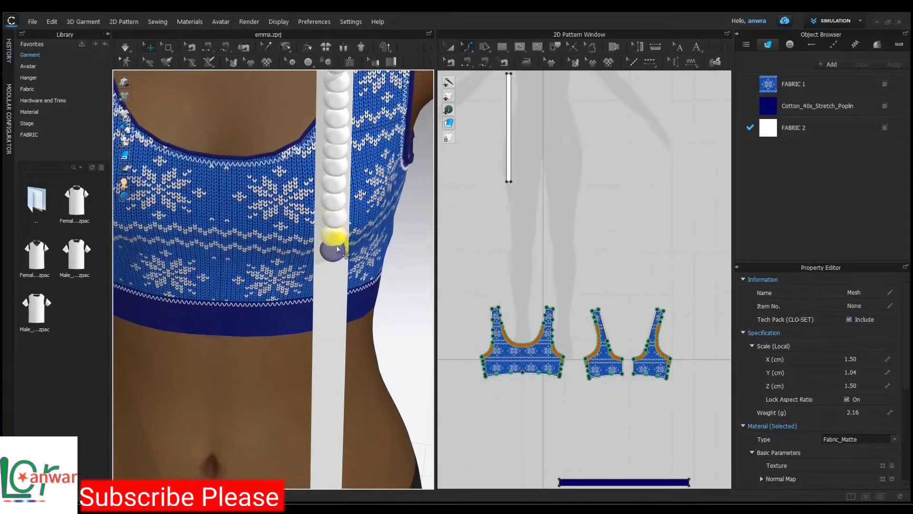
click(336, 252)
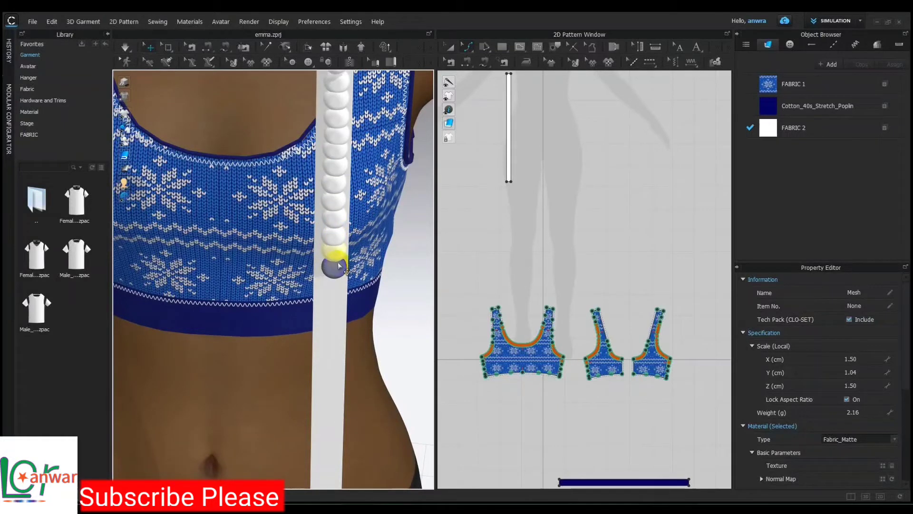
click(337, 269)
click(335, 284)
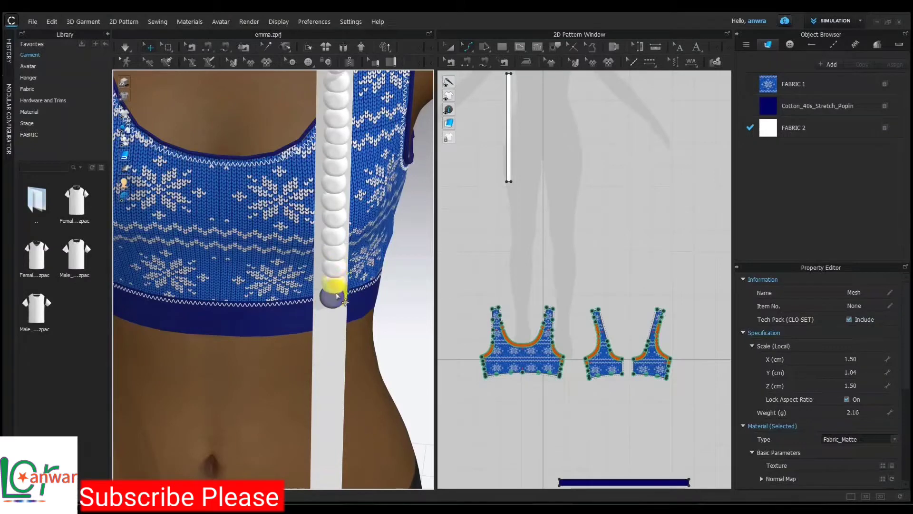
click(333, 300)
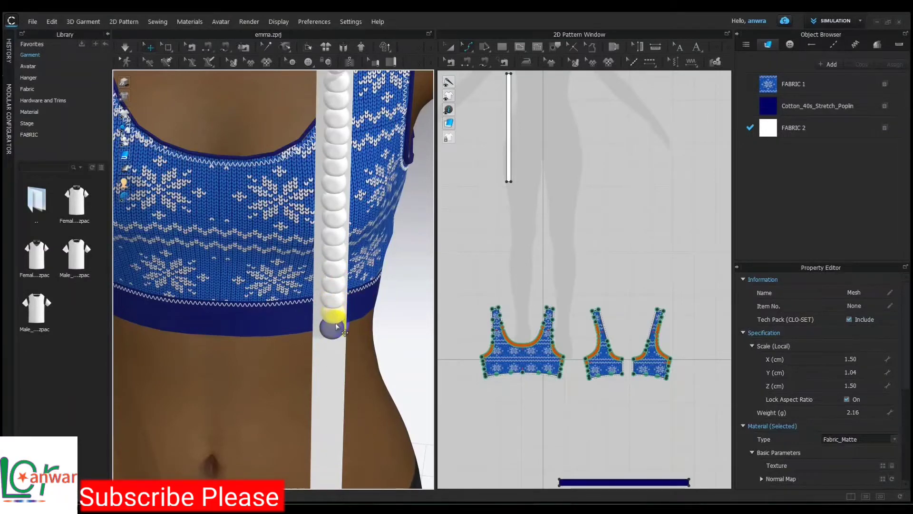
- Continue the bead column past the blue band to the strip's bottom end near the hips
middle_drag(337, 328, 346, 225)
click(349, 214)
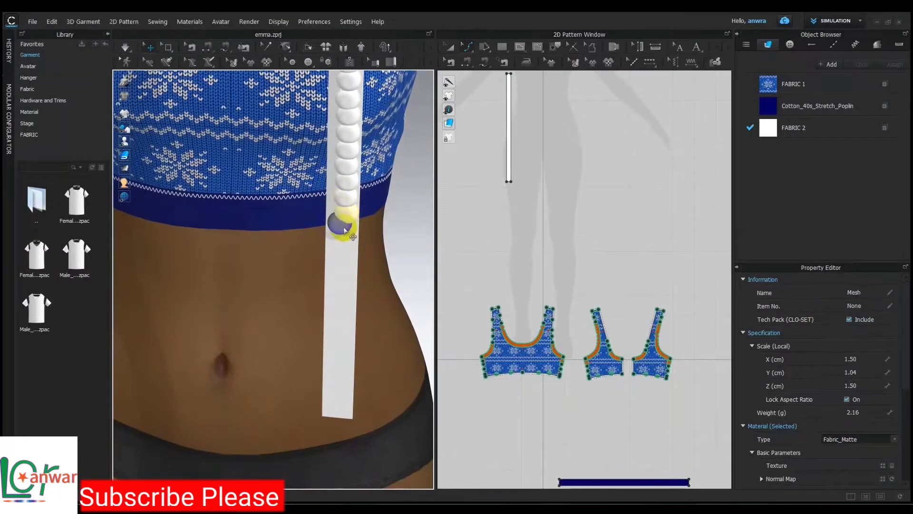
click(351, 233)
click(350, 248)
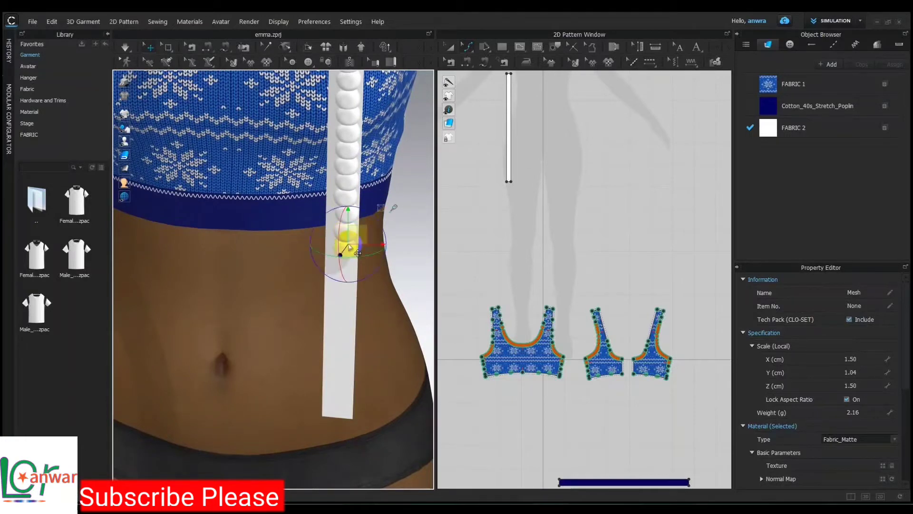
click(349, 264)
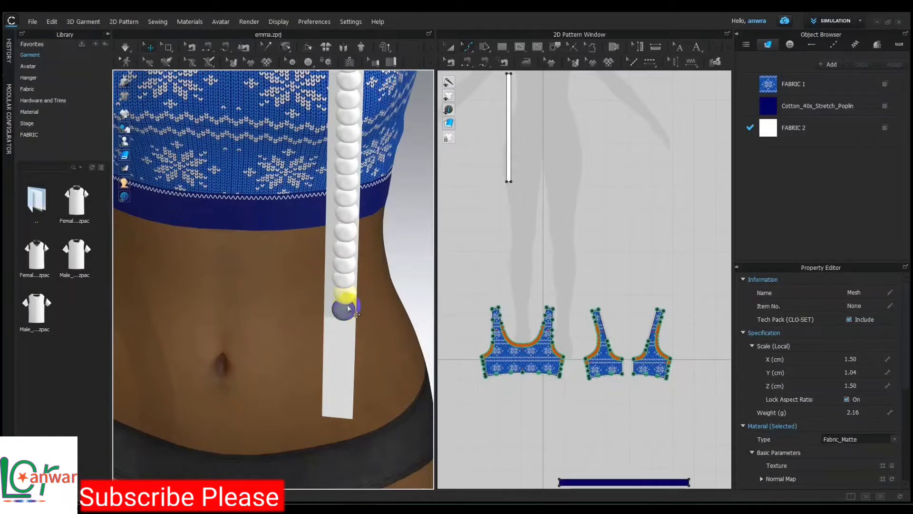
click(349, 311)
click(345, 328)
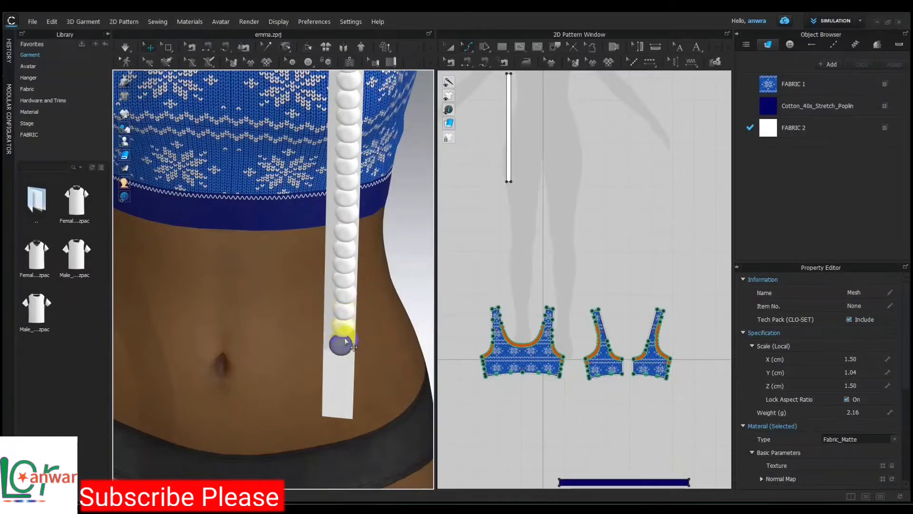
click(346, 343)
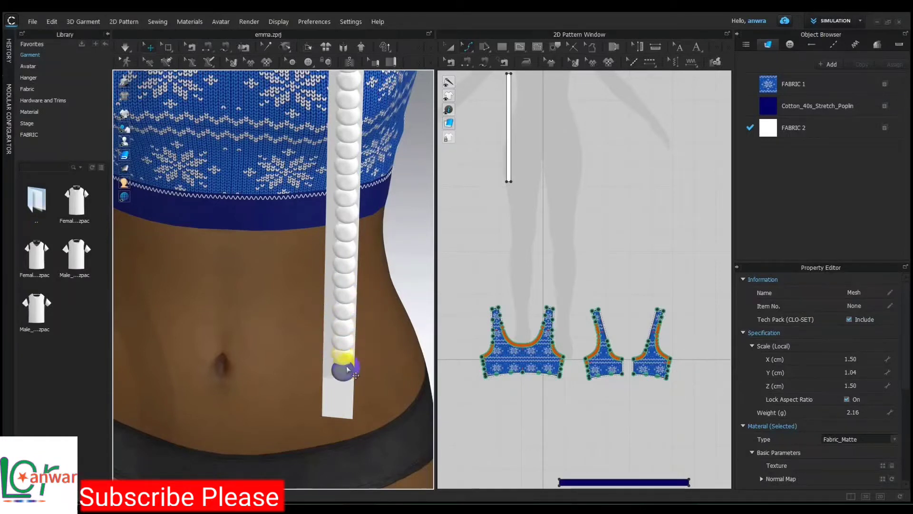
click(354, 374)
click(353, 399)
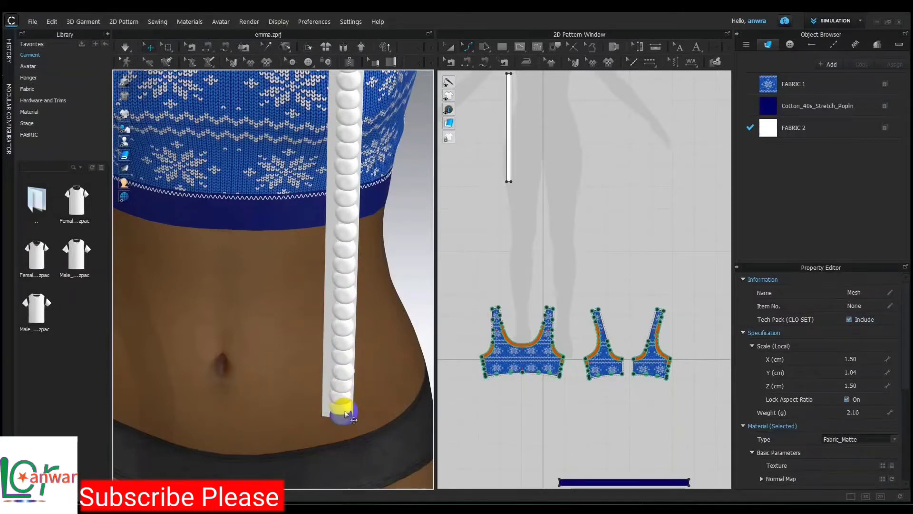
- Slide the grey zipper puller up to the top of the beaded strip
scroll(352, 419, down, 3)
scroll(350, 327, down, 3)
scroll(316, 204, up, 3)
scroll(285, 163, up, 3)
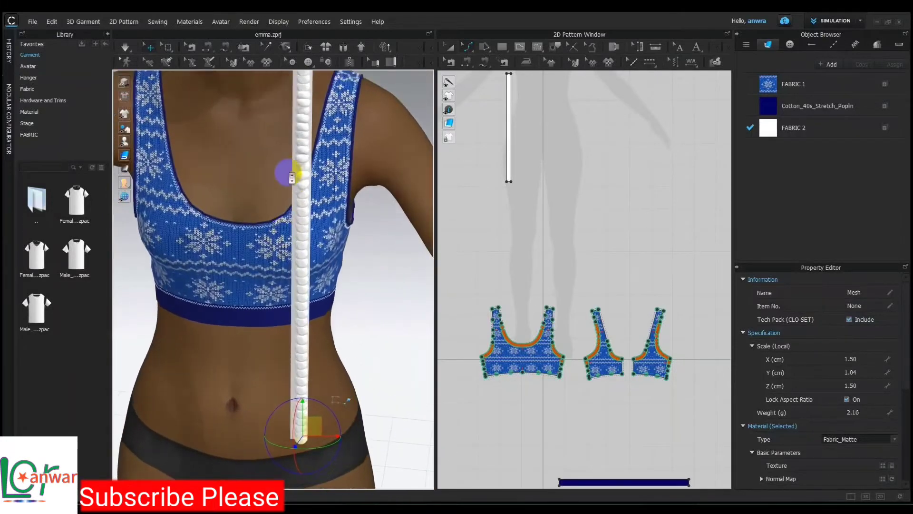
scroll(285, 285, up, 2)
scroll(285, 291, up, 2)
scroll(287, 278, up, 2)
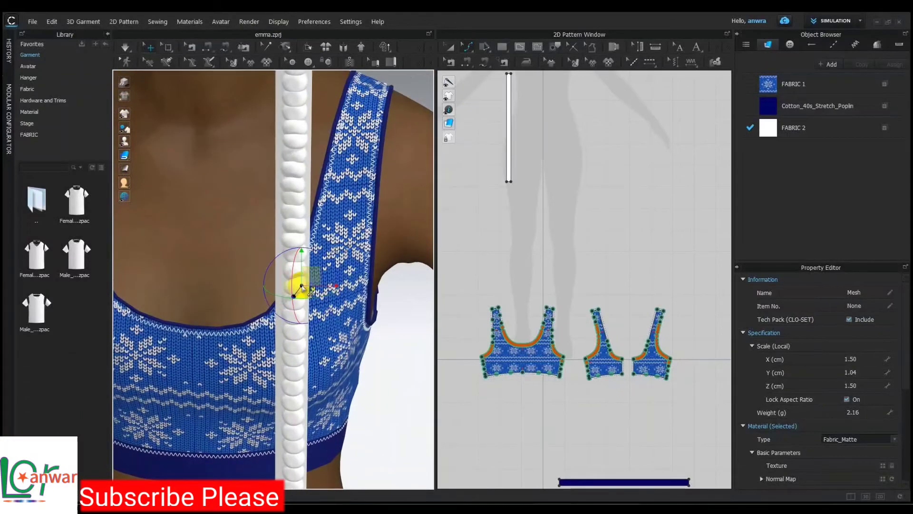
scroll(307, 280, up, 2)
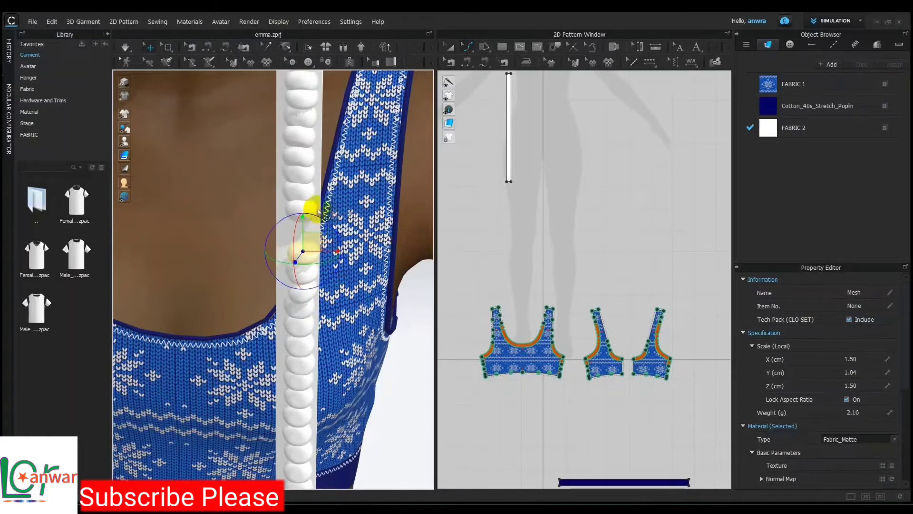
click(305, 247)
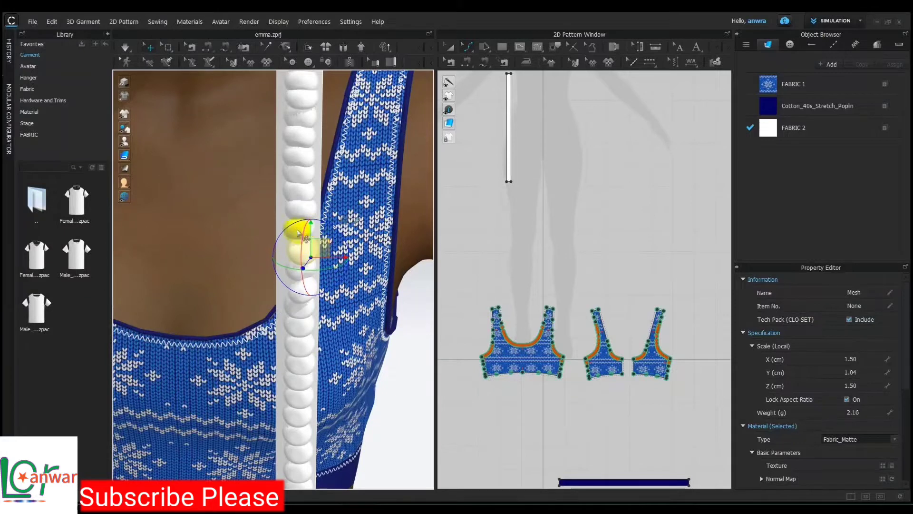
mouse_move(306, 239)
mouse_down()
mouse_move(316, 224)
mouse_move(309, 188)
mouse_up()
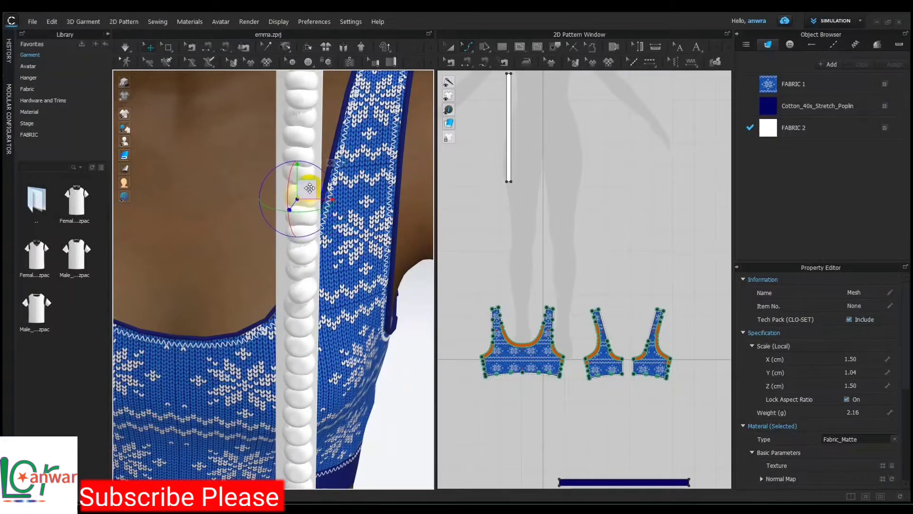
drag(294, 174, 311, 145)
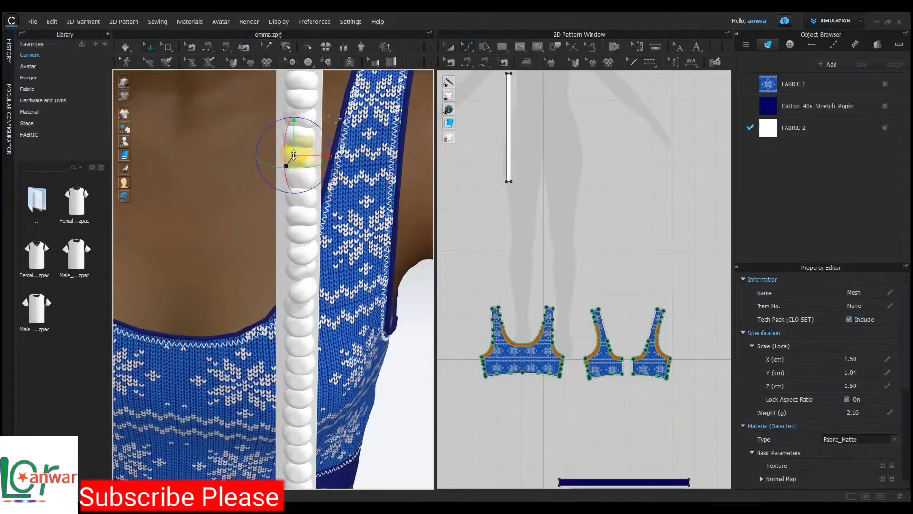
- Rotate the strip's pattern piece in the 2D window so it lies horizontally
scroll(295, 190, down, 8)
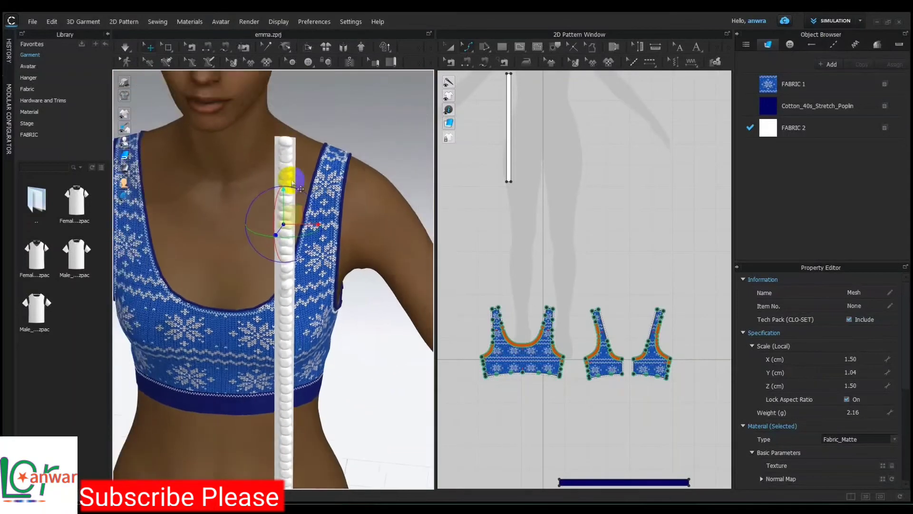
click(449, 50)
click(509, 126)
scroll(523, 135, down, 3)
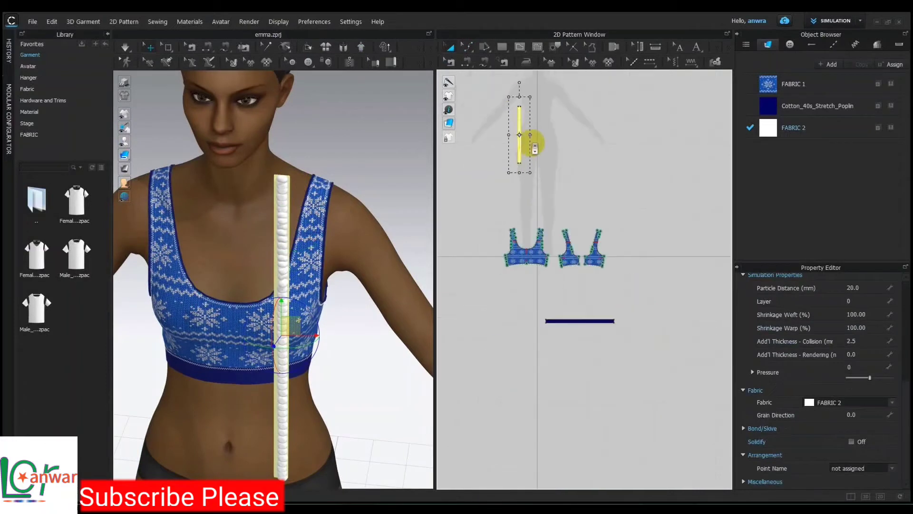
drag(519, 82, 565, 138)
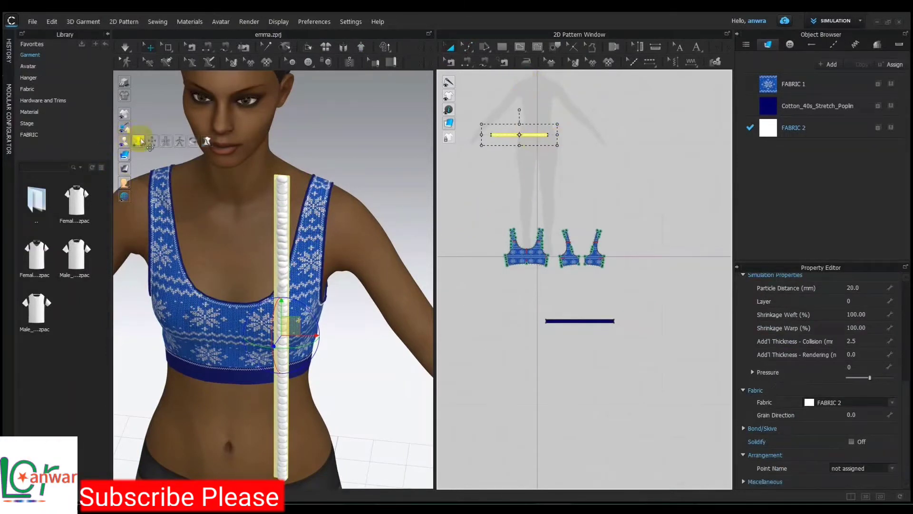
- Arrange the bead strip at the Neck_Front point so it curves into a choker around the neck
click(138, 141)
click(224, 188)
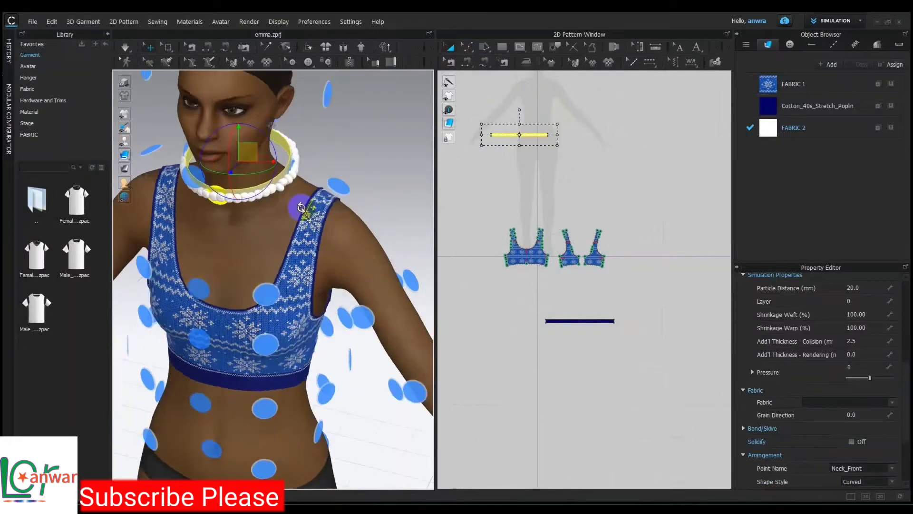
mouse_move(301, 208)
right_down()
mouse_move(246, 219)
mouse_move(252, 191)
right_up()
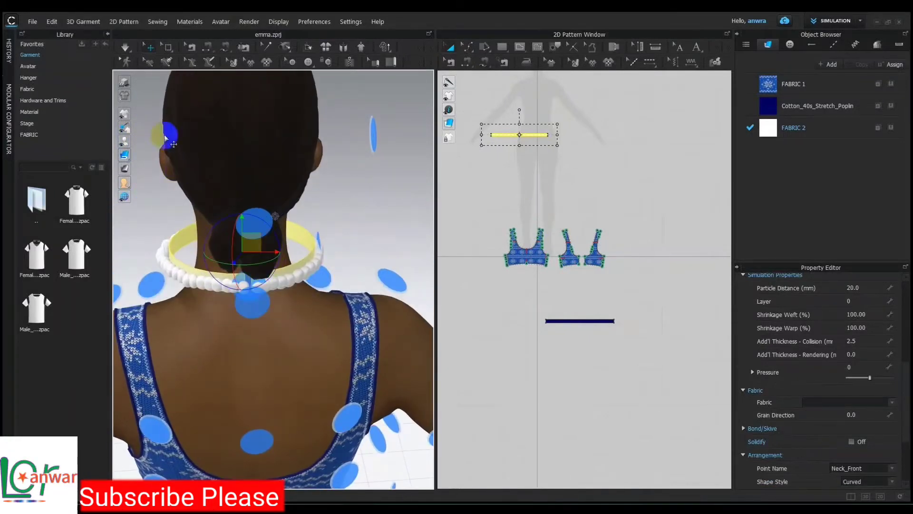
click(137, 141)
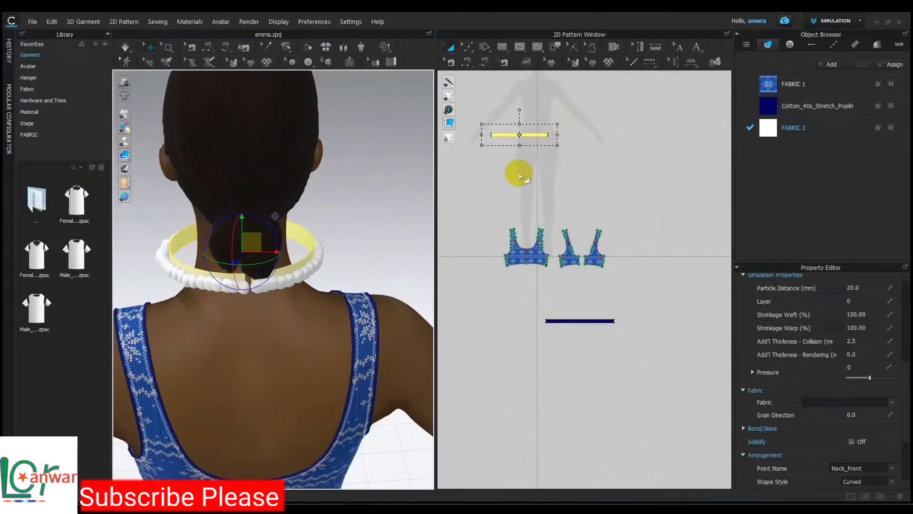
scroll(551, 161, up, 2)
scroll(677, 173, up, 1)
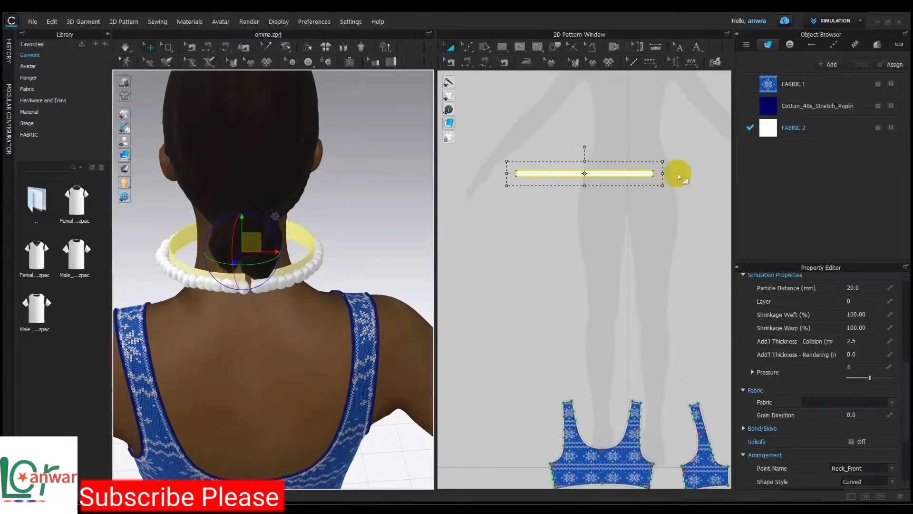
click(631, 120)
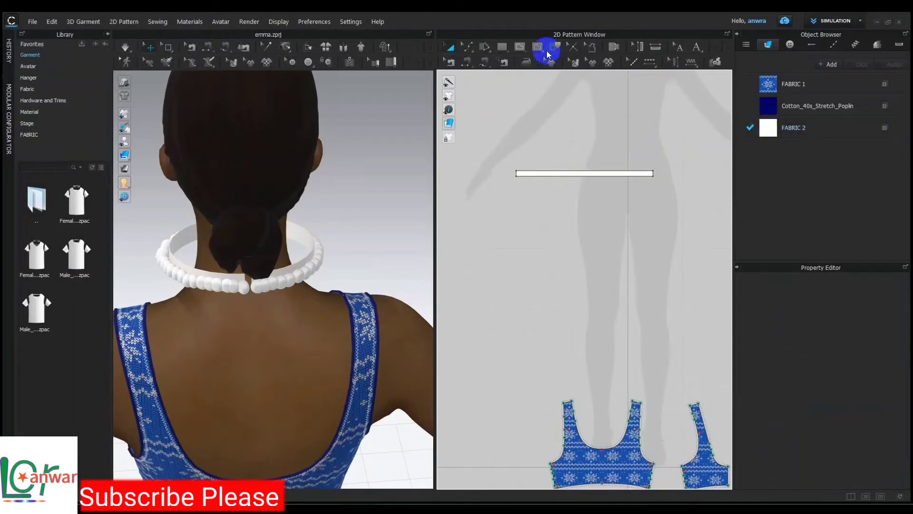
- Free-sew the strip's right and left ends together with two seam segments, closing the loop
click(490, 66)
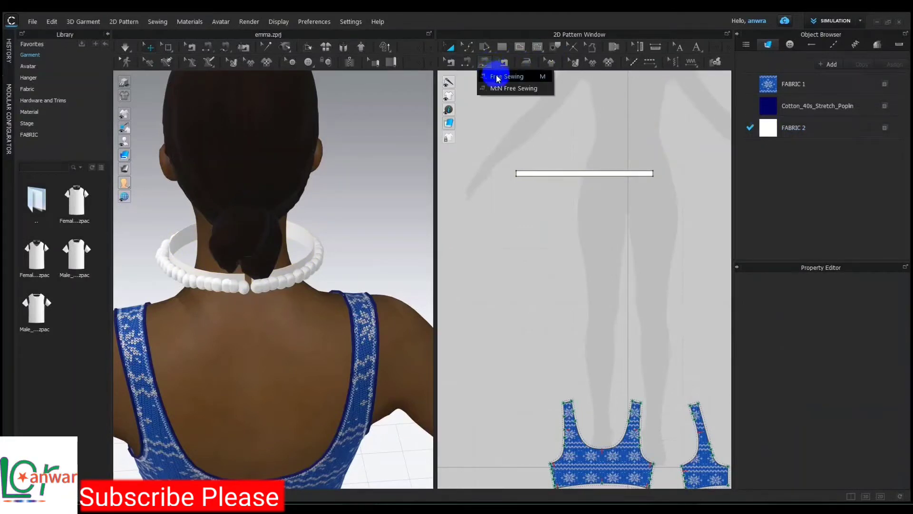
click(497, 77)
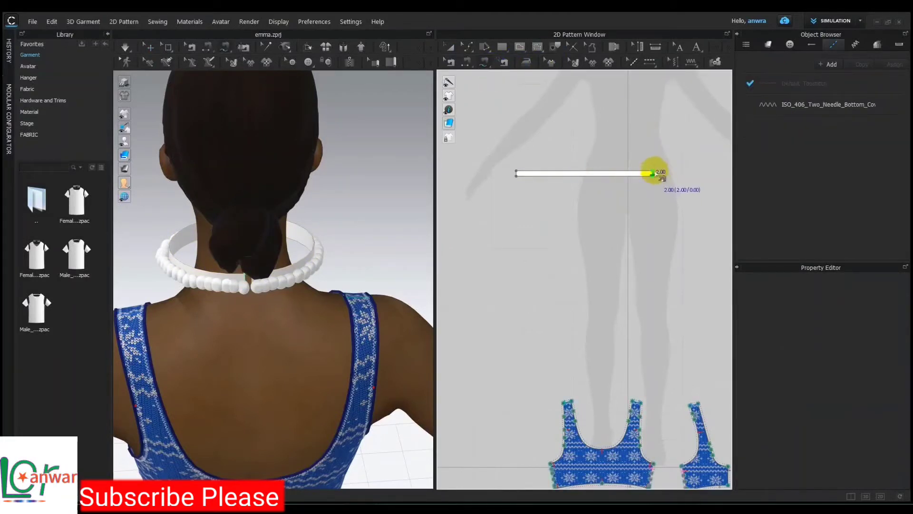
click(653, 174)
click(518, 174)
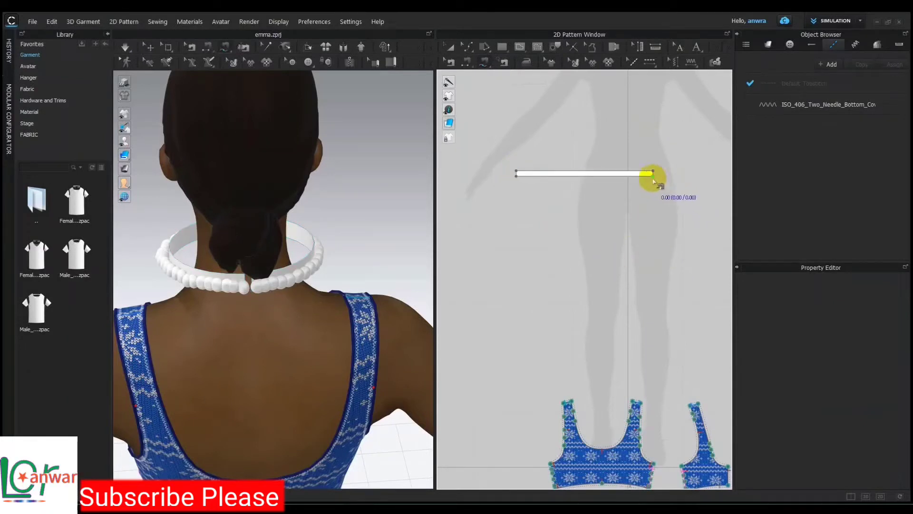
click(652, 174)
click(517, 175)
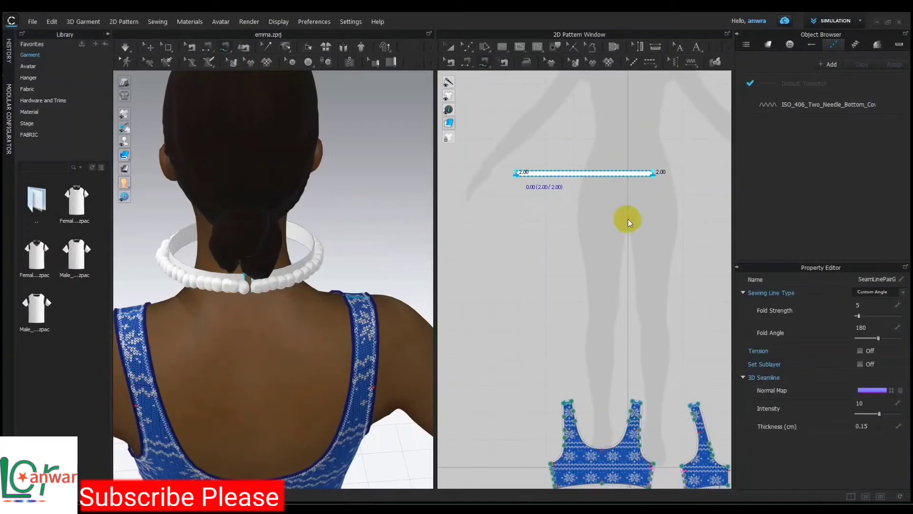
click(453, 49)
click(602, 178)
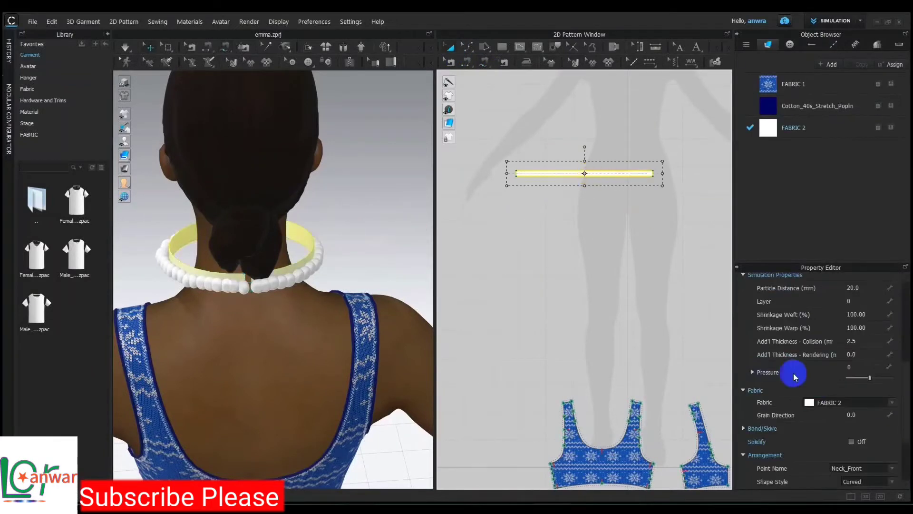
- Drag the bead loop from the nape down onto the chest so it hangs in a V
mouse_move(255, 259)
right_down()
mouse_move(386, 233)
mouse_move(367, 240)
right_up()
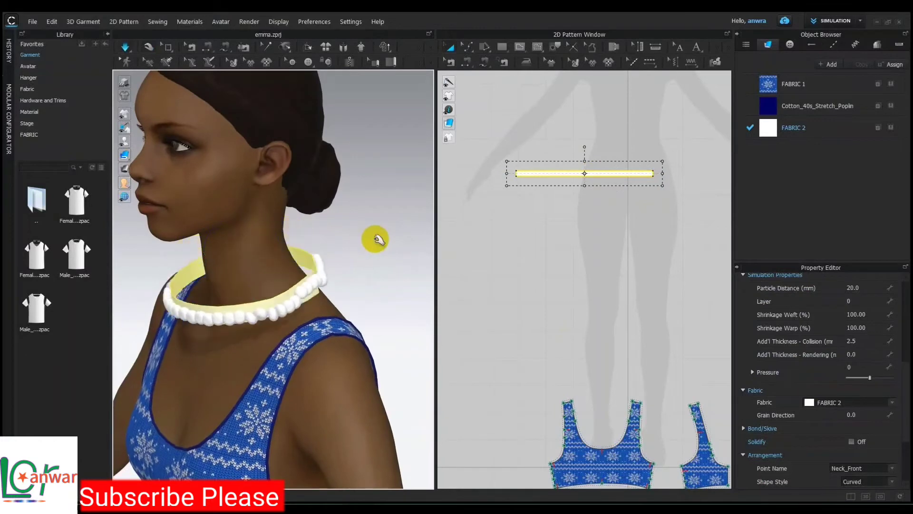
mouse_move(273, 264)
right_down()
mouse_move(193, 259)
mouse_move(357, 312)
right_up()
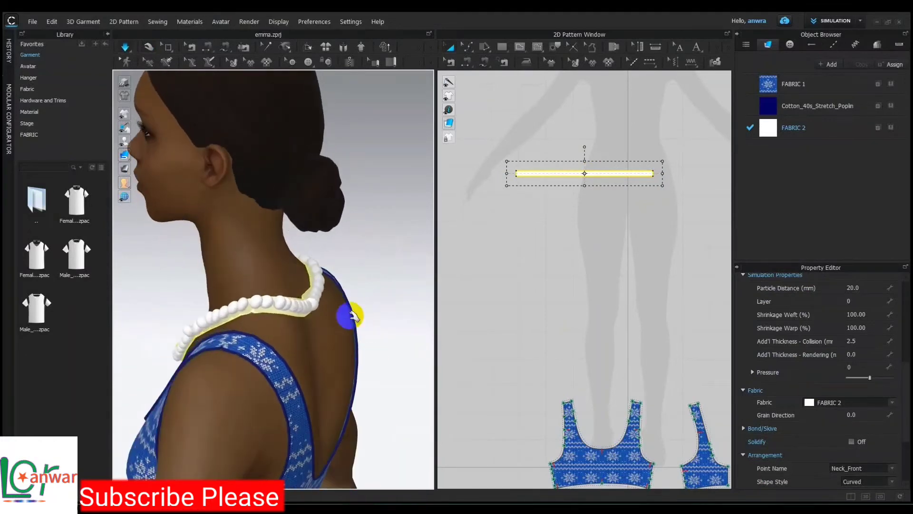
mouse_move(357, 312)
mouse_down()
mouse_move(306, 295)
mouse_move(285, 265)
mouse_up()
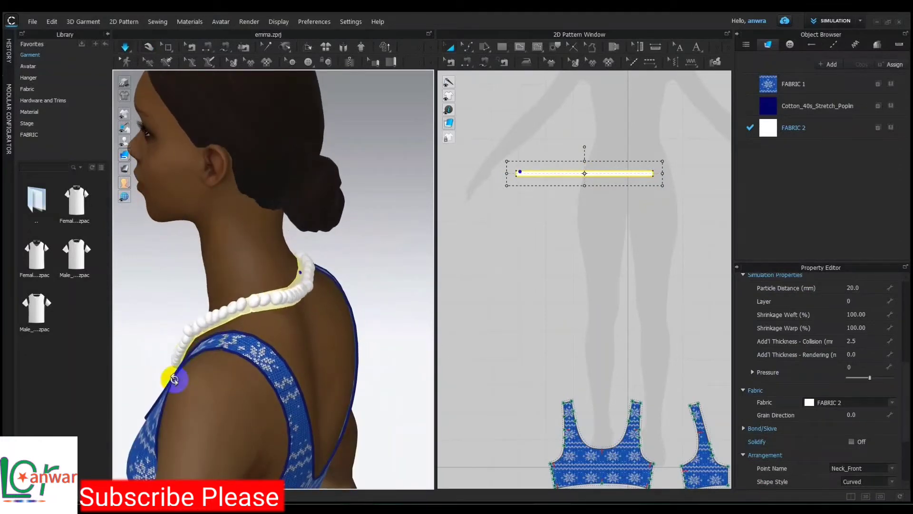
right_drag(179, 376, 295, 377)
mouse_move(284, 414)
mouse_down()
mouse_move(276, 428)
mouse_move(336, 407)
mouse_move(343, 394)
mouse_move(340, 418)
mouse_move(276, 428)
mouse_move(298, 447)
mouse_up()
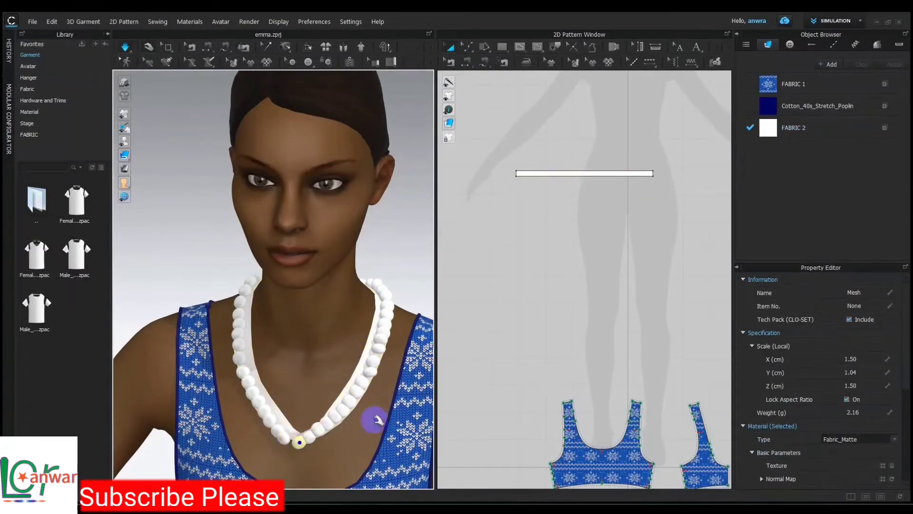
mouse_move(372, 418)
right_down()
mouse_move(226, 358)
mouse_move(306, 367)
mouse_move(317, 351)
mouse_move(304, 324)
right_up()
scroll(305, 324, up, 5)
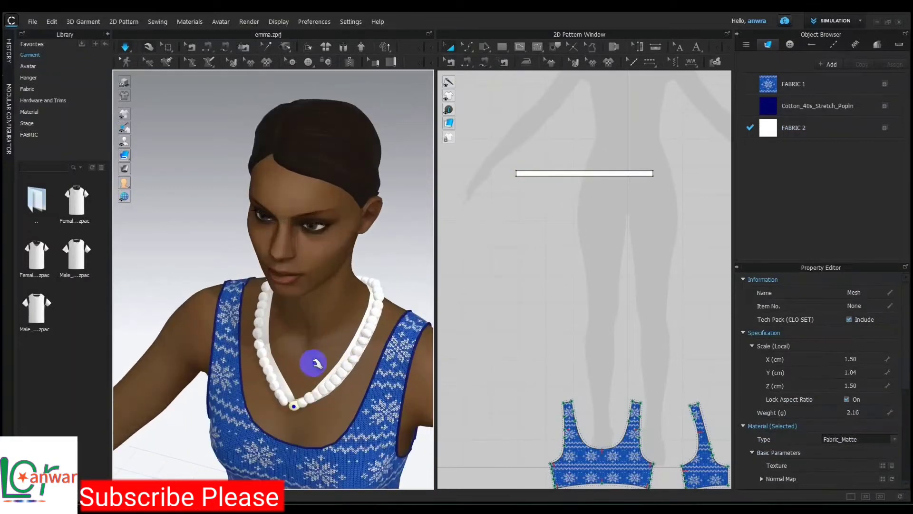
click(451, 46)
- Set the necklace strip's Particle Distance to 5.0 mm in Simulation Properties
click(599, 178)
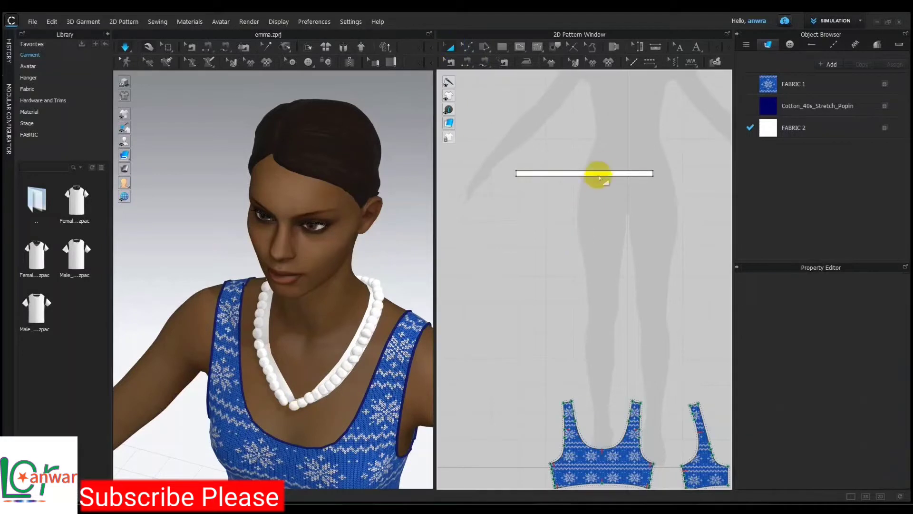
click(608, 174)
scroll(851, 430, down, 2)
scroll(851, 431, down, 2)
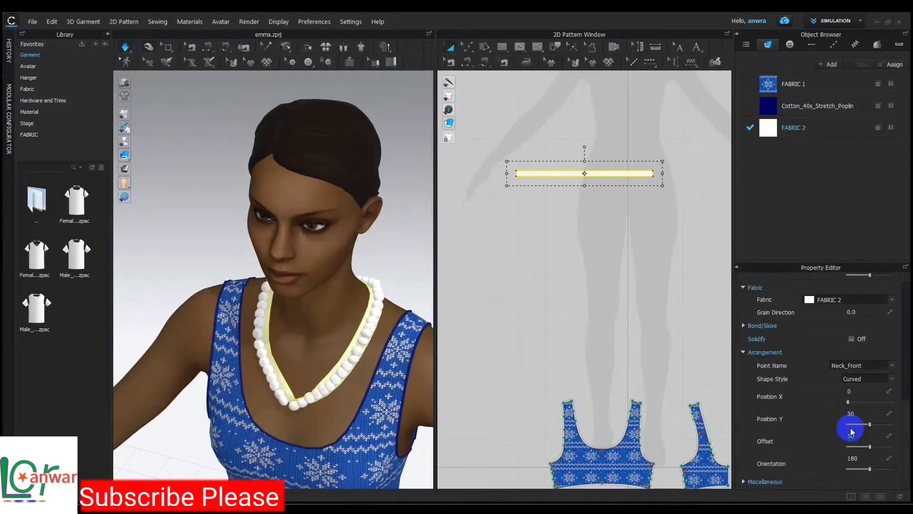
scroll(852, 431, up, 2)
scroll(851, 431, up, 3)
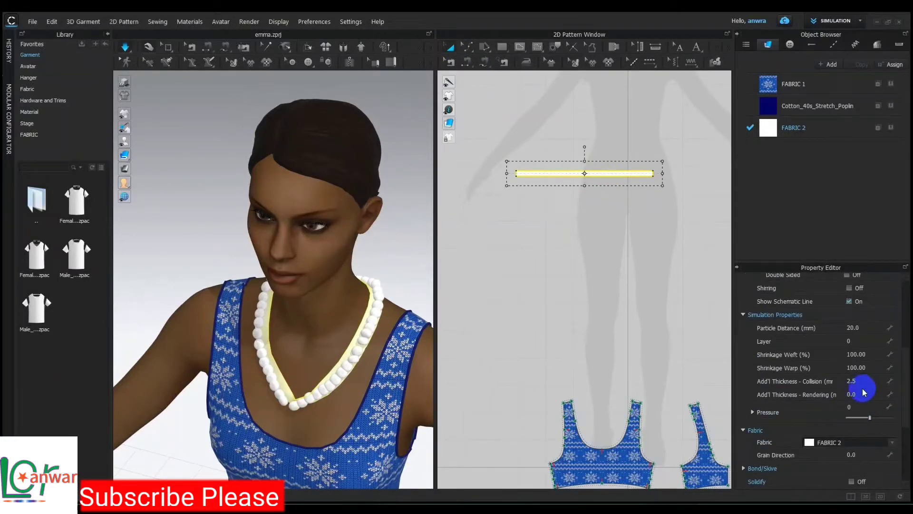
double_click(868, 329)
text(5)
key(Return)
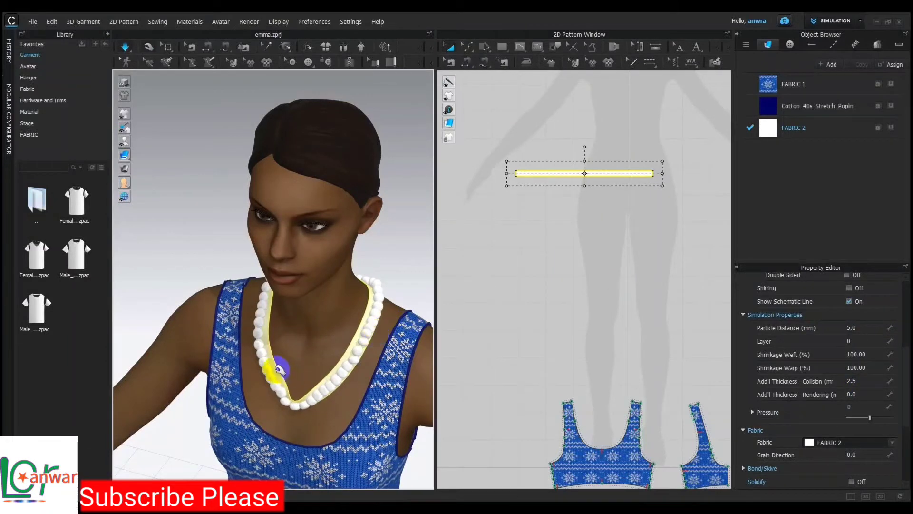
- Reselect the necklace strip and scroll back through its Property Editor settings
click(270, 360)
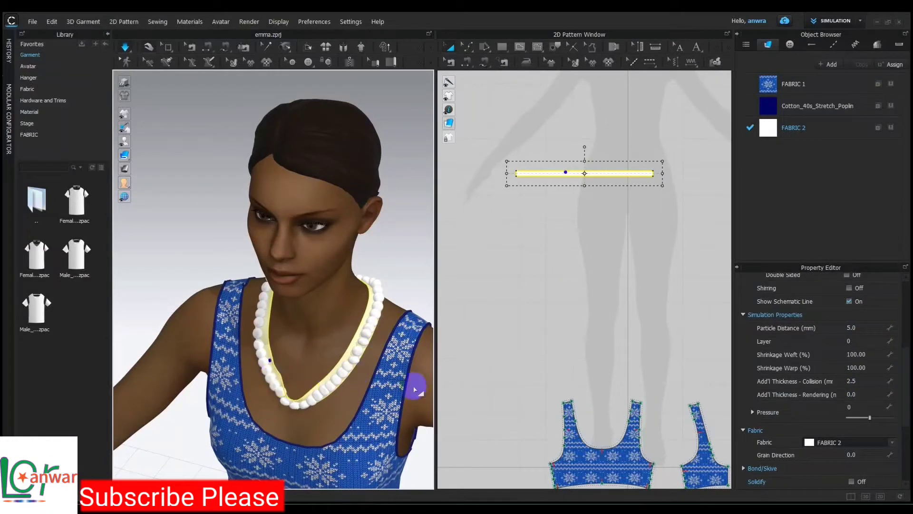
click(511, 344)
click(601, 173)
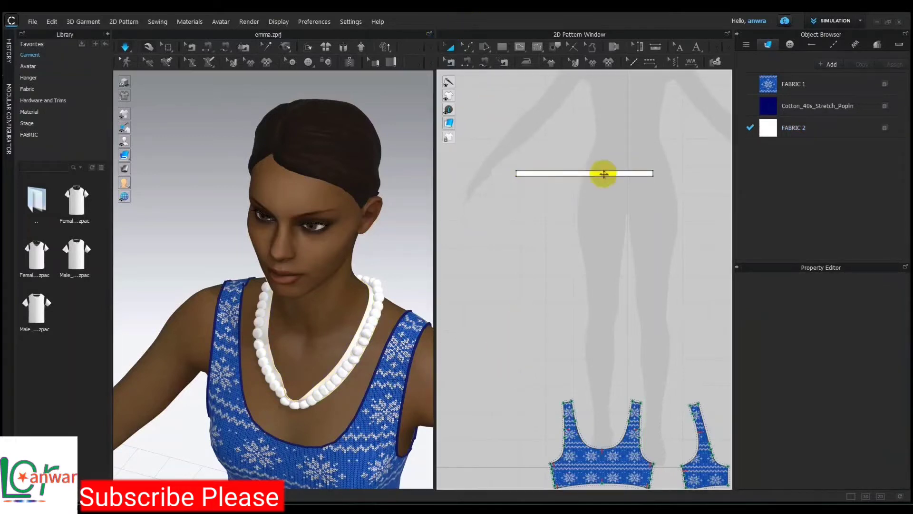
scroll(875, 372, down, 2)
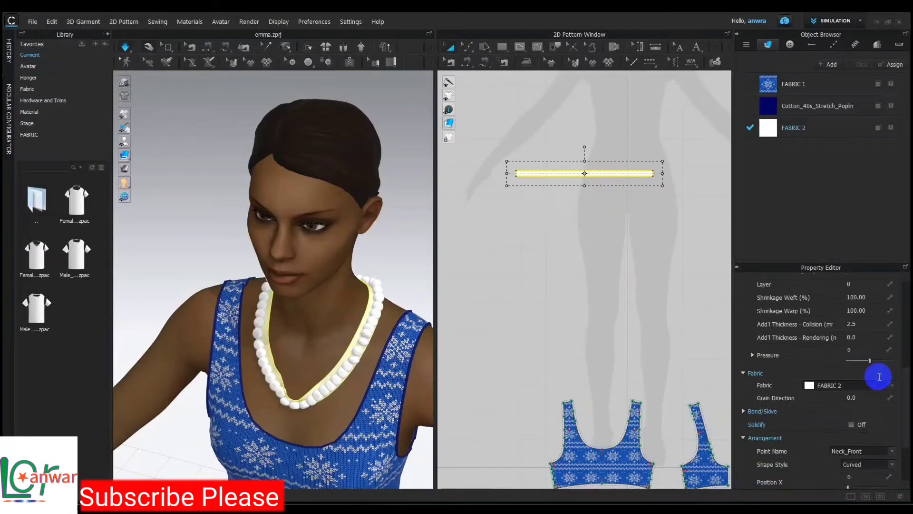
scroll(875, 372, down, 4)
scroll(874, 372, up, 5)
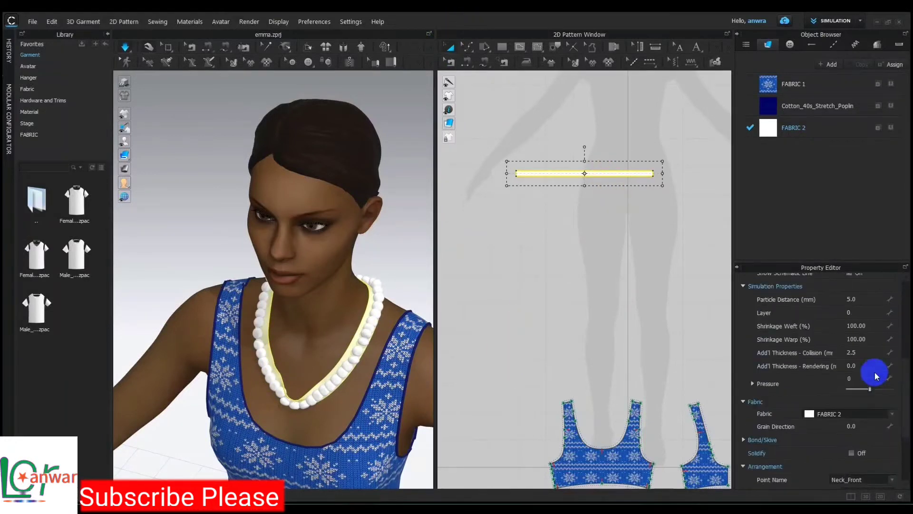
- Set FABRIC 2's opacity to 0 so the white strip becomes invisible
click(772, 131)
scroll(875, 369, down, 3)
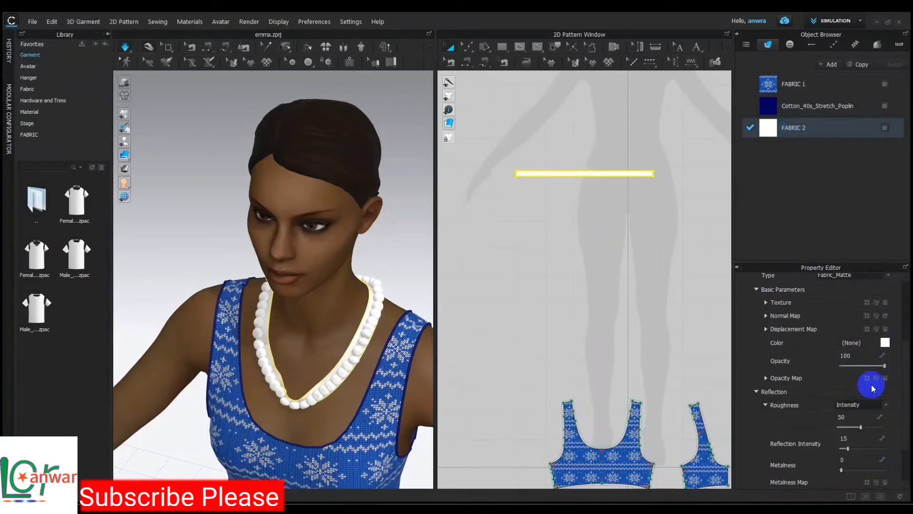
drag(887, 366, 821, 370)
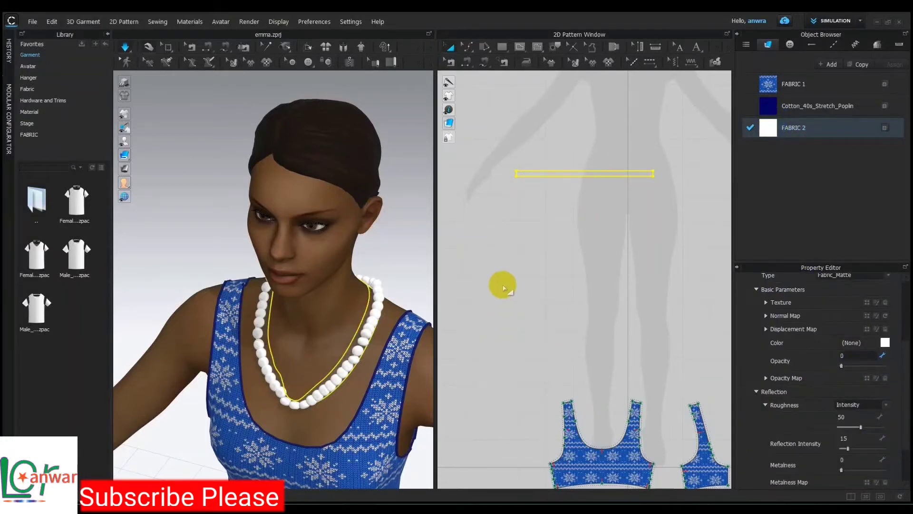
click(490, 289)
- Orbit around the avatar to check the beads-only necklace, then reselect the strip
scroll(326, 276, down, 3)
mouse_move(326, 275)
right_down()
mouse_move(364, 320)
mouse_move(167, 320)
mouse_move(363, 312)
right_up()
scroll(363, 312, up, 3)
middle_drag(363, 312, 291, 284)
right_drag(291, 284, 300, 330)
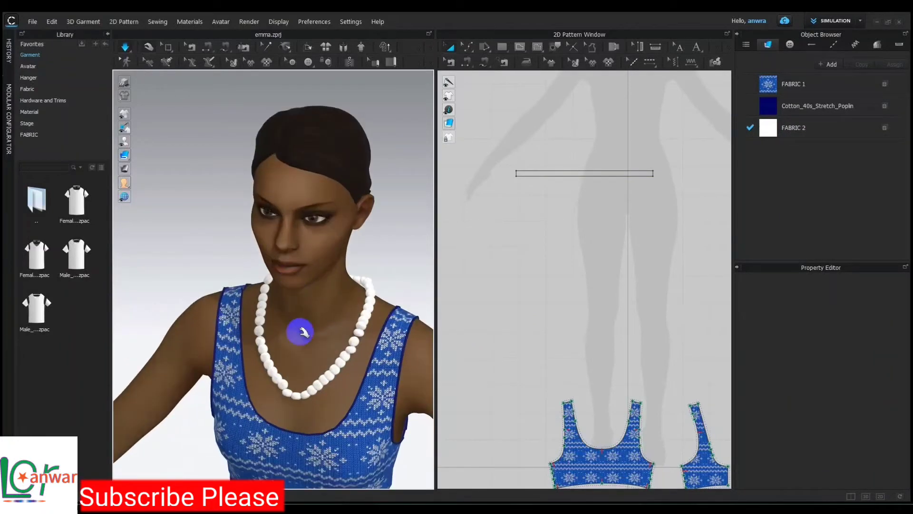
click(573, 170)
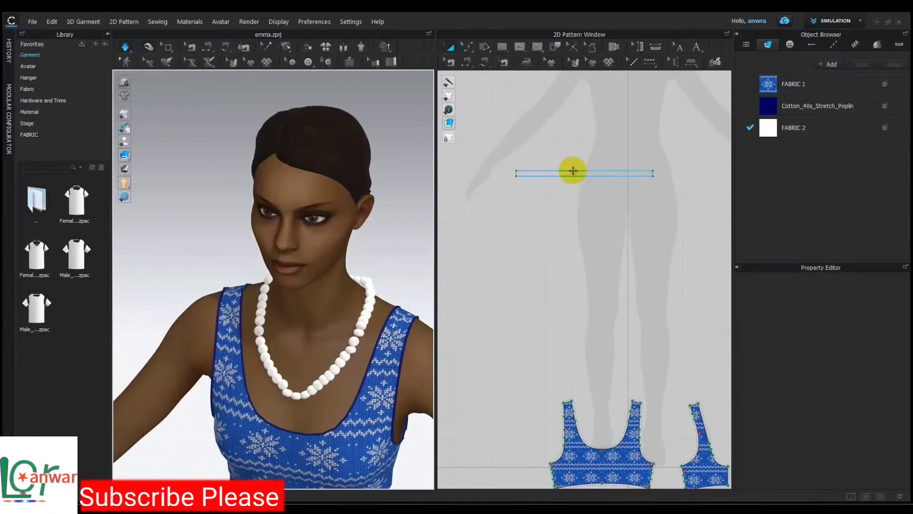
- Select the bead necklace and show its move handles from the right-click menu
click(496, 290)
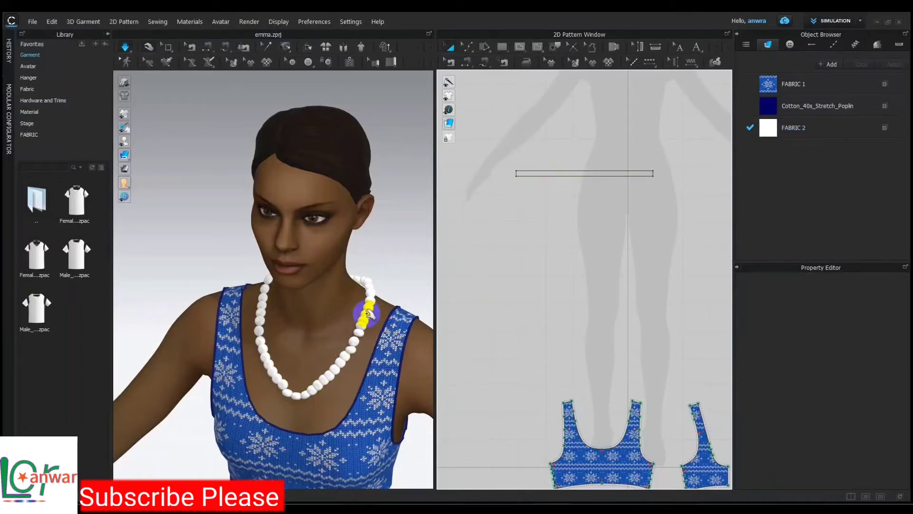
right_click(369, 314)
click(138, 47)
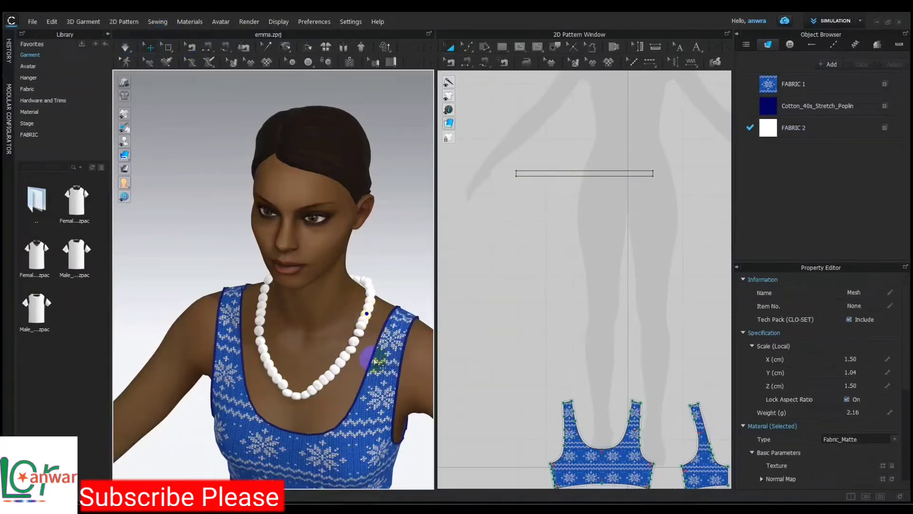
right_click(366, 309)
click(403, 321)
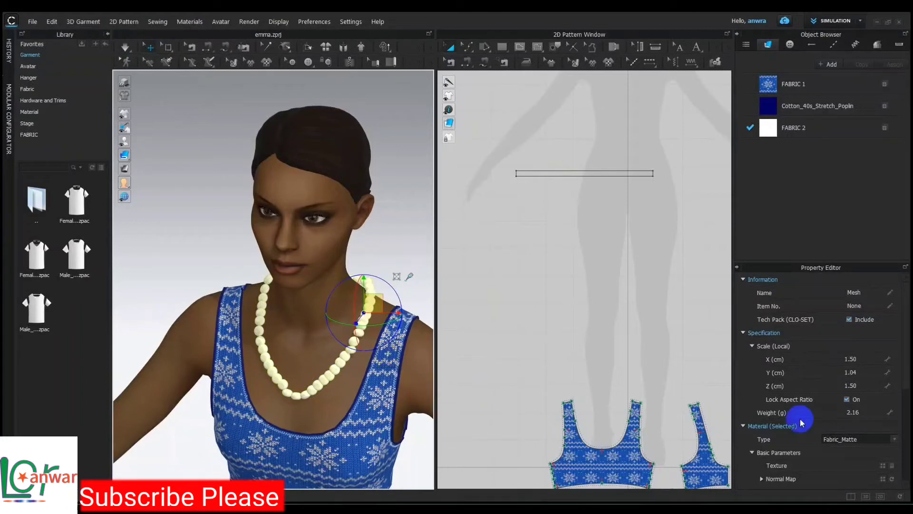
- Change the necklace's material Type to Metal for shiny gold beads
scroll(856, 416, down, 5)
click(895, 297)
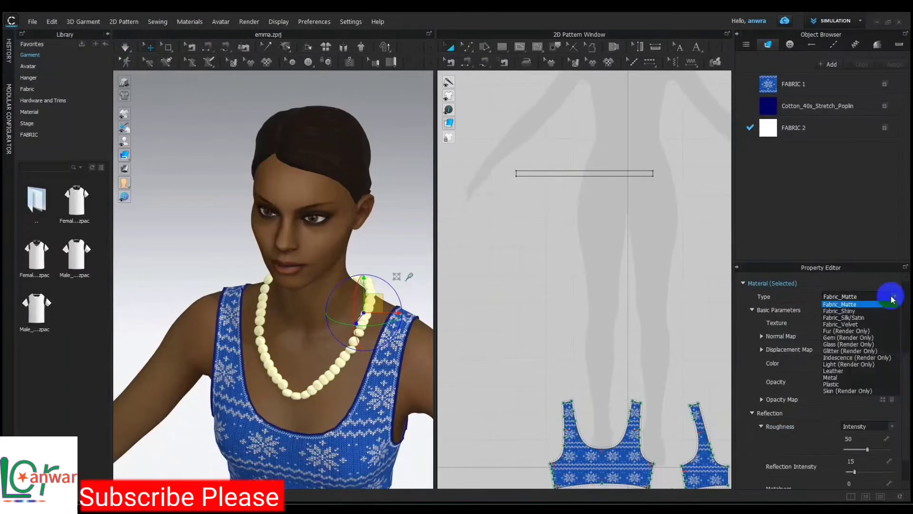
click(856, 377)
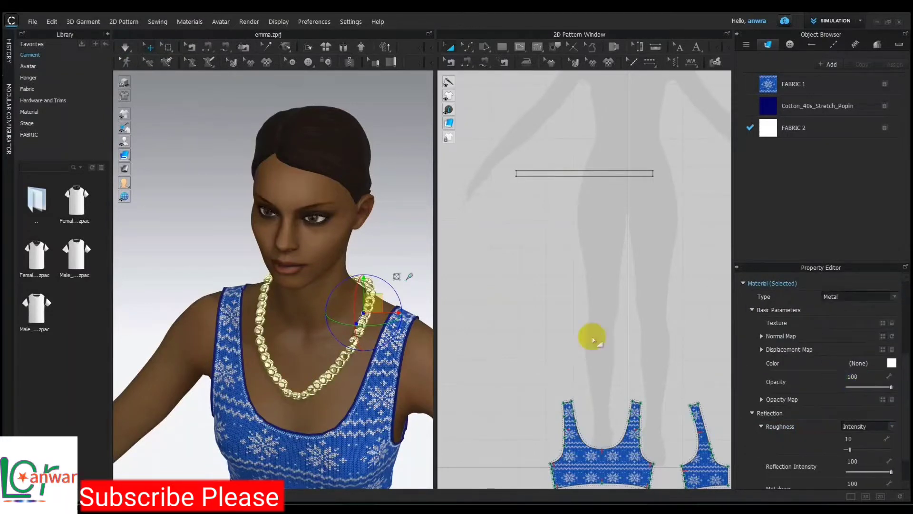
click(305, 337)
mouse_move(306, 337)
right_down()
mouse_move(384, 326)
mouse_move(177, 312)
right_up()
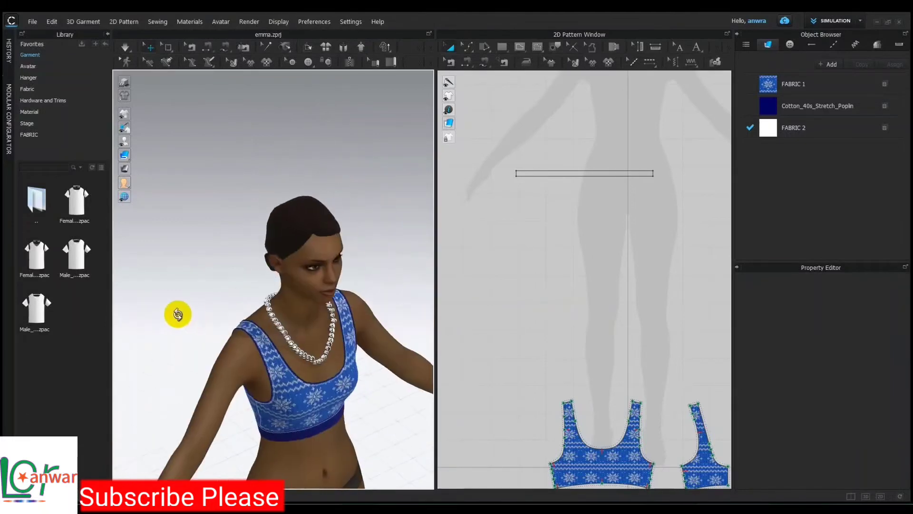
- Select the necklace with move handles and orbit to a more frontal view
scroll(330, 326, up, 3)
click(353, 322)
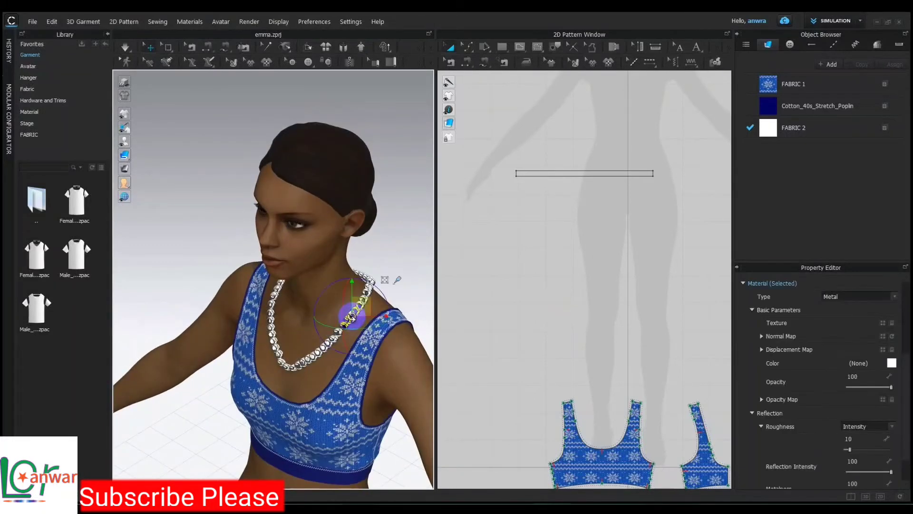
right_click(371, 317)
click(351, 338)
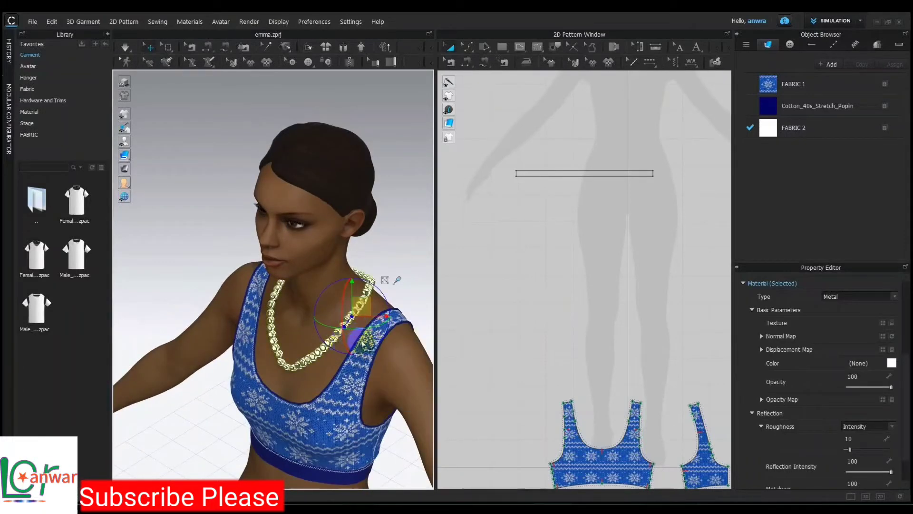
right_drag(370, 349, 344, 342)
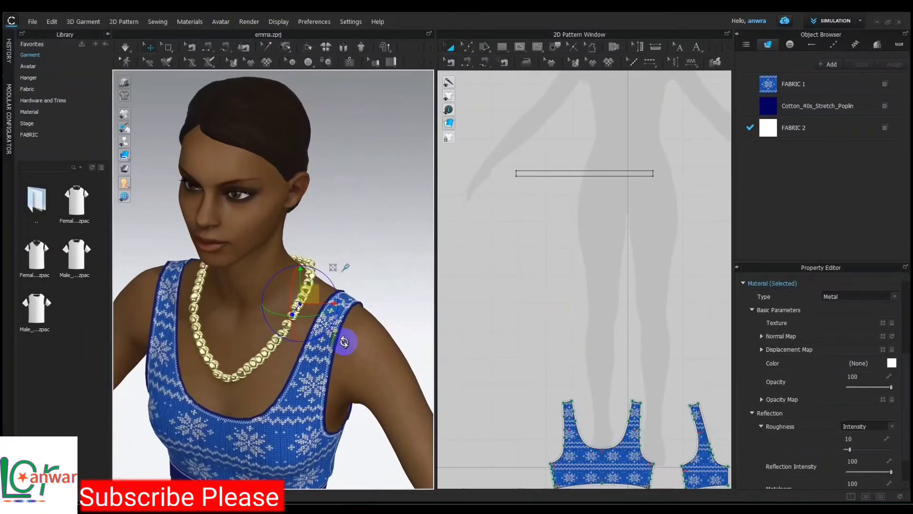
scroll(324, 305, up, 3)
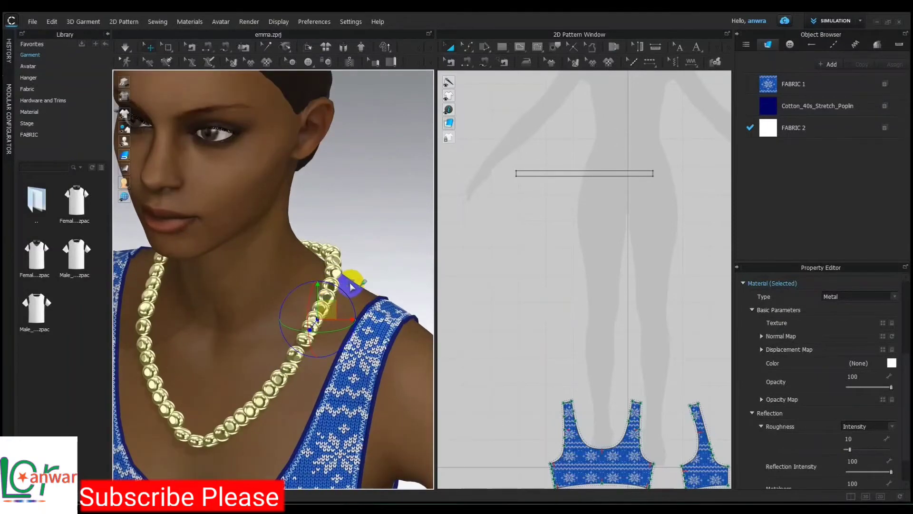
scroll(321, 317, up, 3)
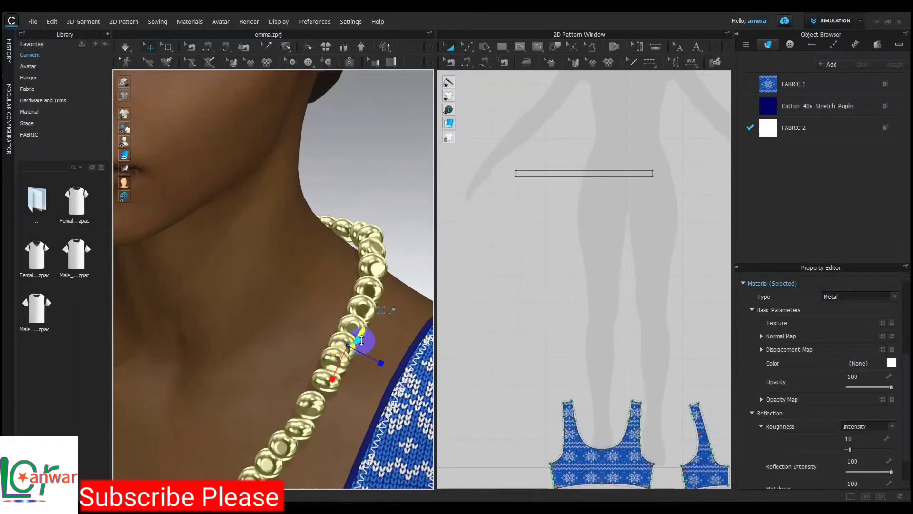
- Drag the shoulder and lower beads into new positions and let simulation settle the strand
mouse_move(359, 339)
mouse_down()
mouse_move(373, 363)
mouse_move(333, 373)
mouse_up()
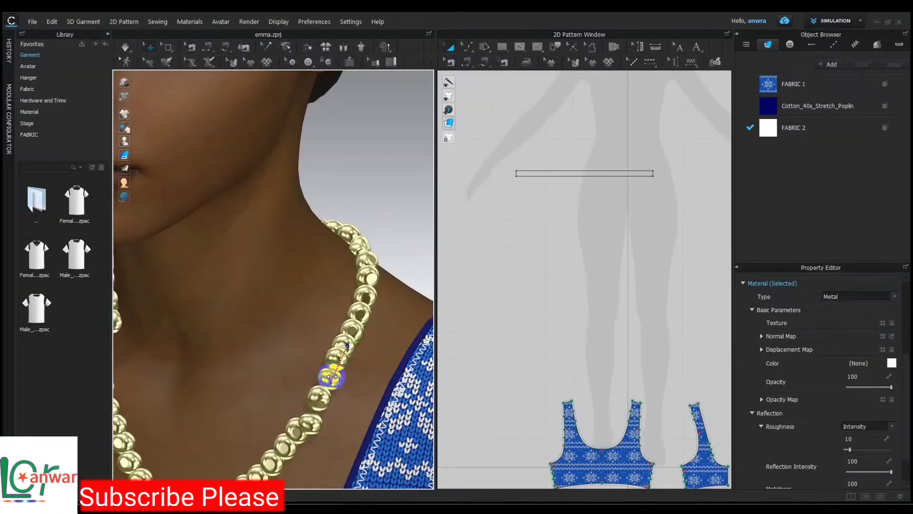
drag(330, 373, 309, 379)
key(space)
scroll(308, 379, down, 5)
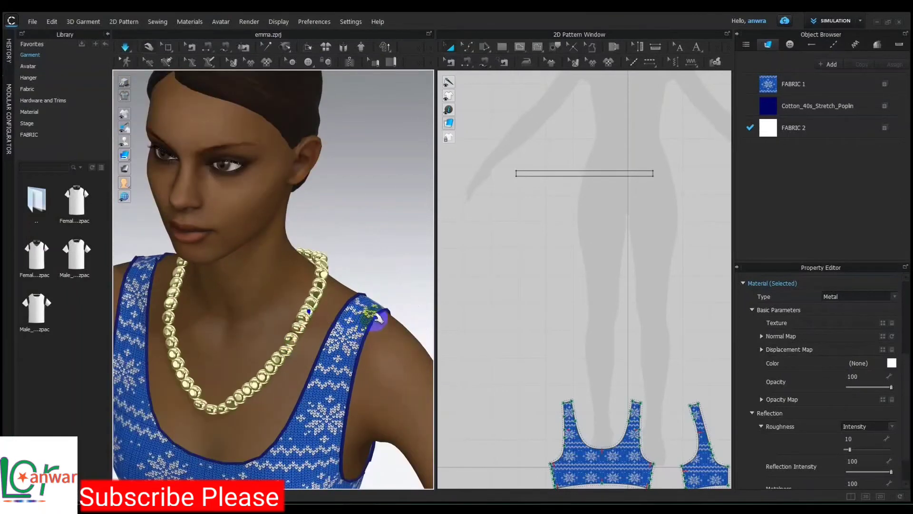
scroll(327, 349, up, 2)
scroll(327, 349, down, 3)
scroll(332, 315, down, 3)
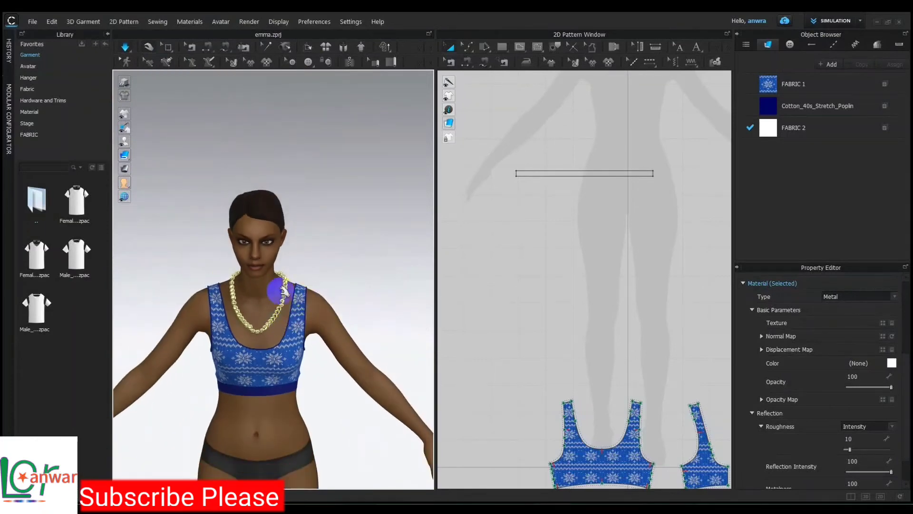
scroll(284, 292, up, 2)
scroll(285, 292, up, 3)
scroll(300, 302, up, 3)
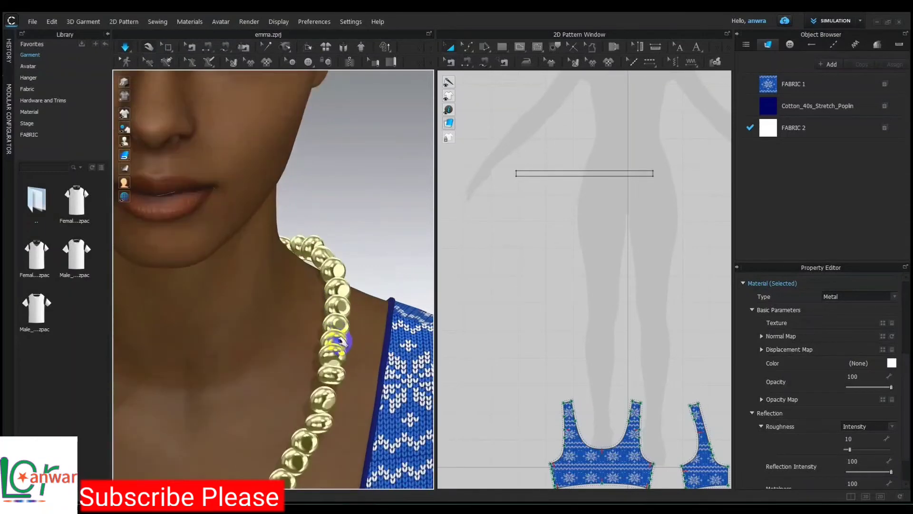
- Select all the necklace's trims and drag the strand so the beads resettle along the neck
right_click(339, 338)
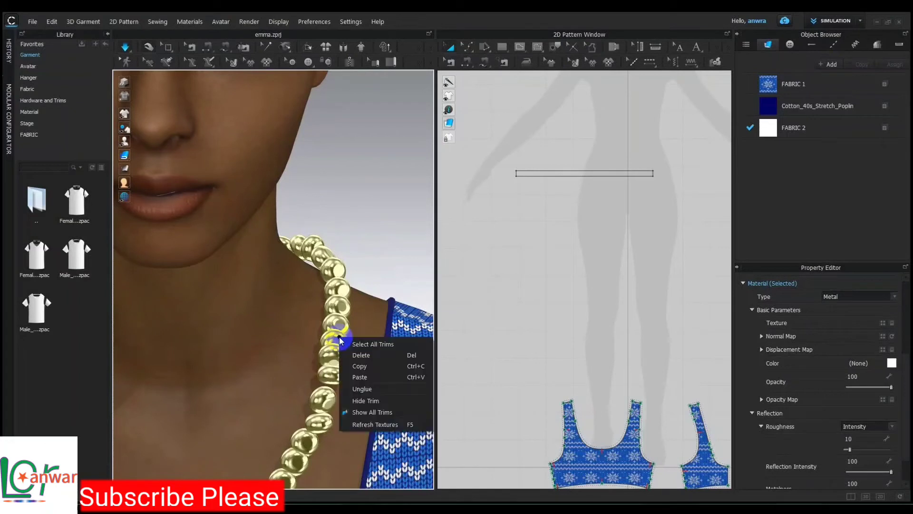
click(358, 342)
scroll(338, 350, down, 2)
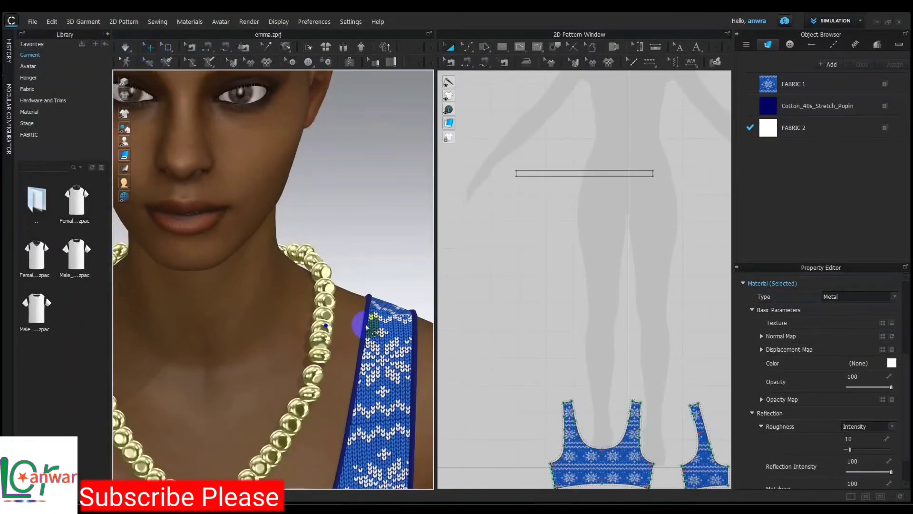
right_click(333, 313)
click(345, 320)
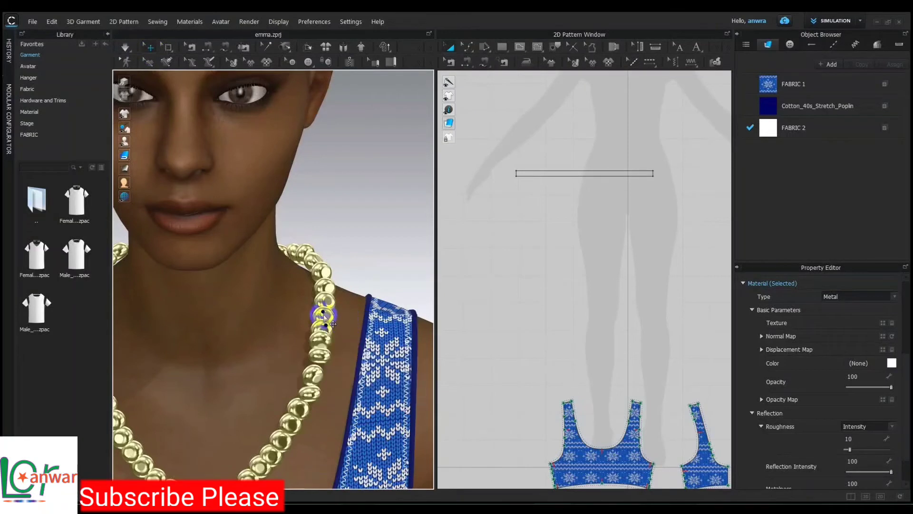
scroll(327, 316, up, 2)
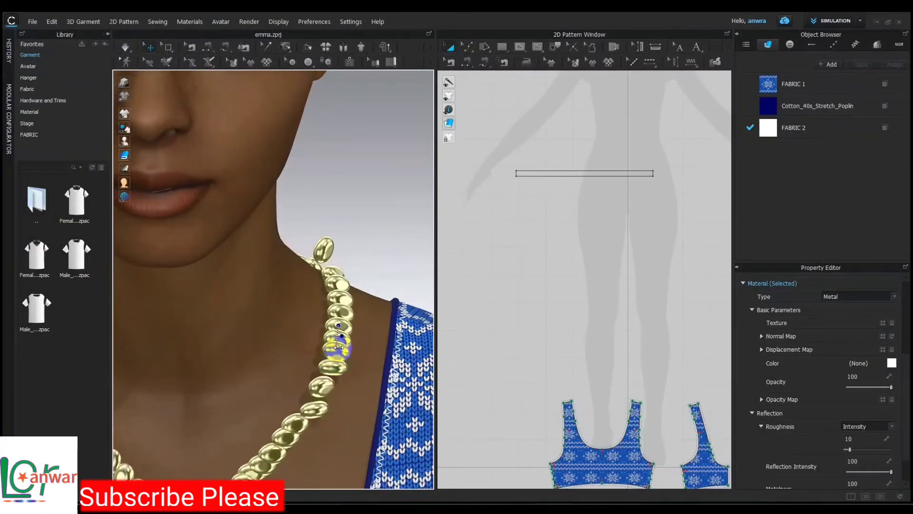
drag(376, 332, 358, 332)
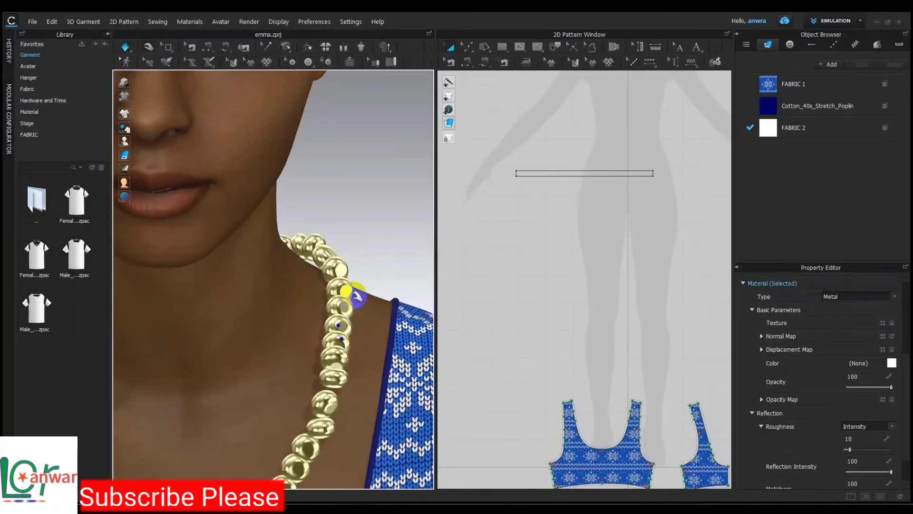
scroll(310, 285, down, 5)
- Turn to an angled upper-body view and reselect the necklace with move handles
mouse_move(326, 271)
right_down()
mouse_move(299, 317)
mouse_move(224, 314)
mouse_move(284, 296)
right_up()
click(298, 317)
right_click(304, 288)
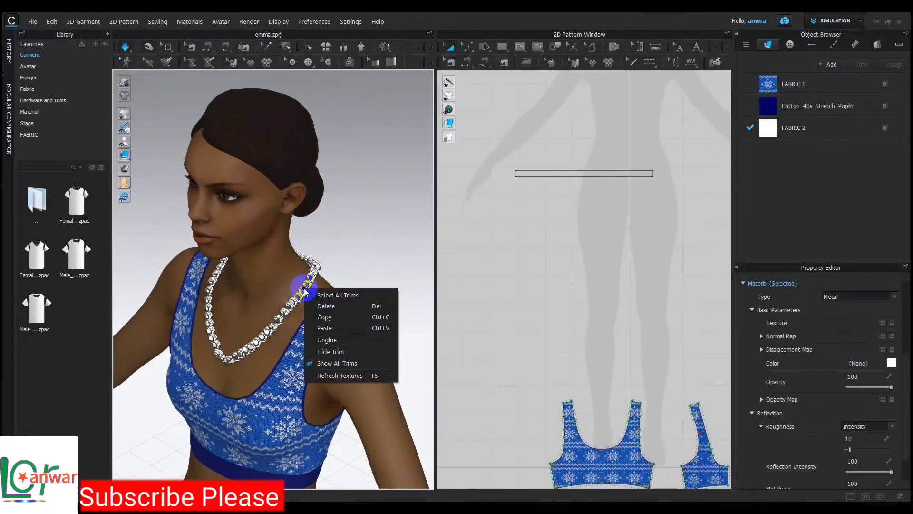
click(151, 47)
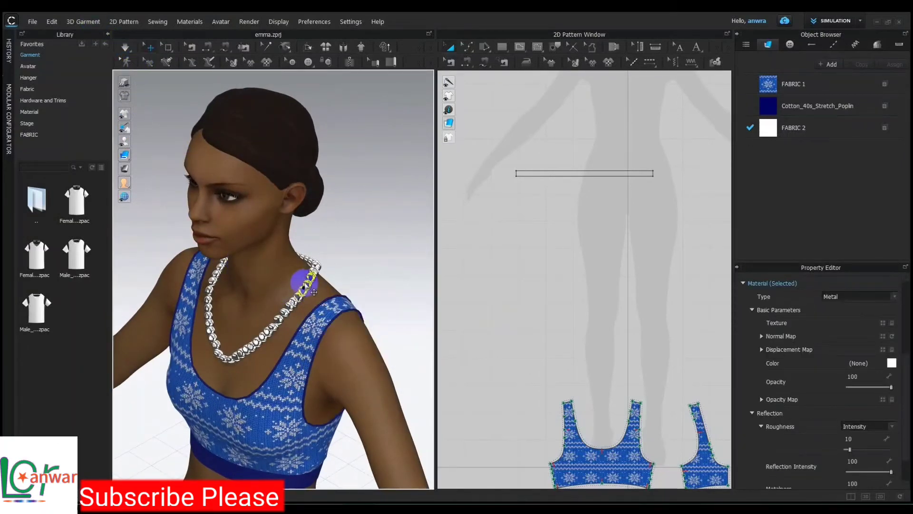
right_click(311, 285)
click(338, 292)
- Switch the necklace's Material Type from Glitter to Leather
scroll(287, 303, up, 2)
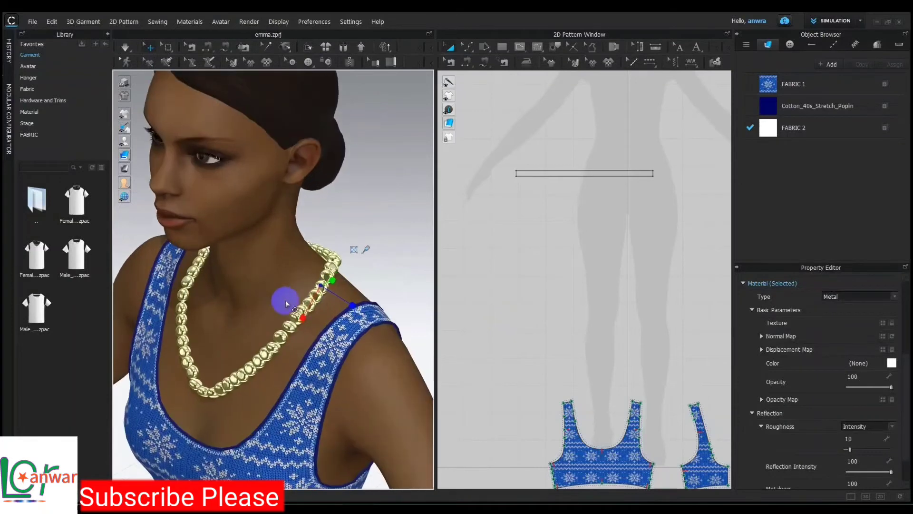
right_drag(287, 303, 326, 307)
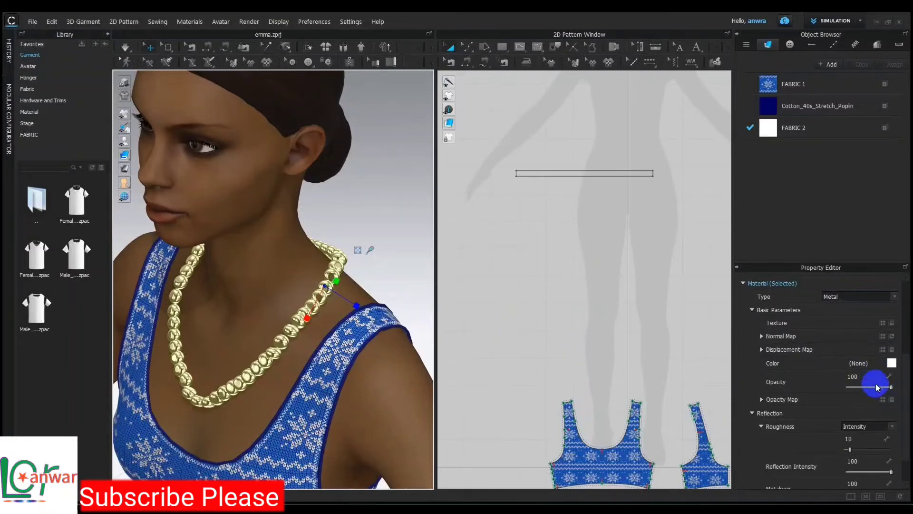
scroll(891, 380, down, 3)
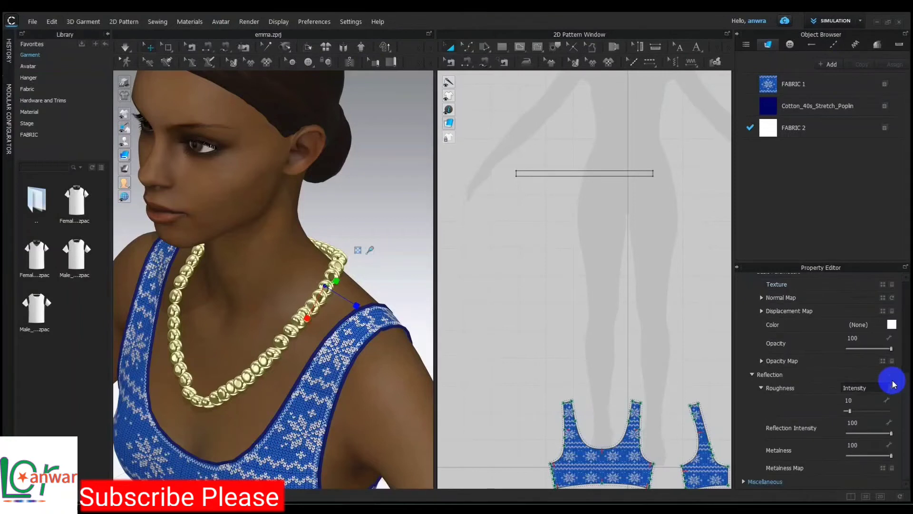
scroll(895, 385, up, 2)
scroll(894, 385, up, 3)
click(893, 343)
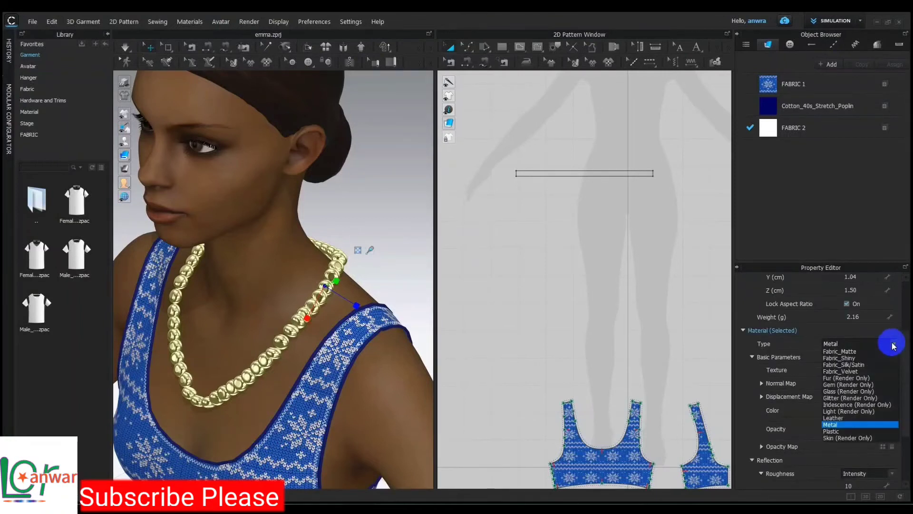
click(850, 418)
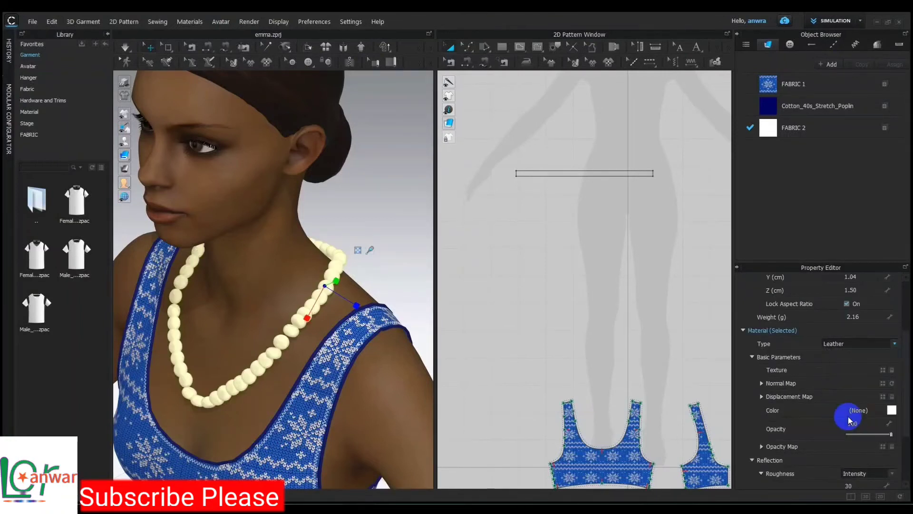
- Reconfirm Leather as the material type and bring up the necklace's Color dialog
click(894, 343)
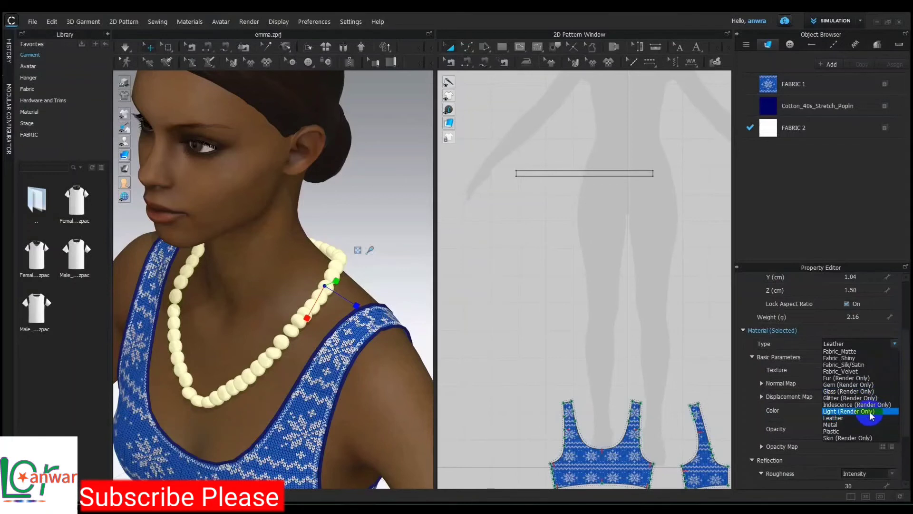
click(868, 398)
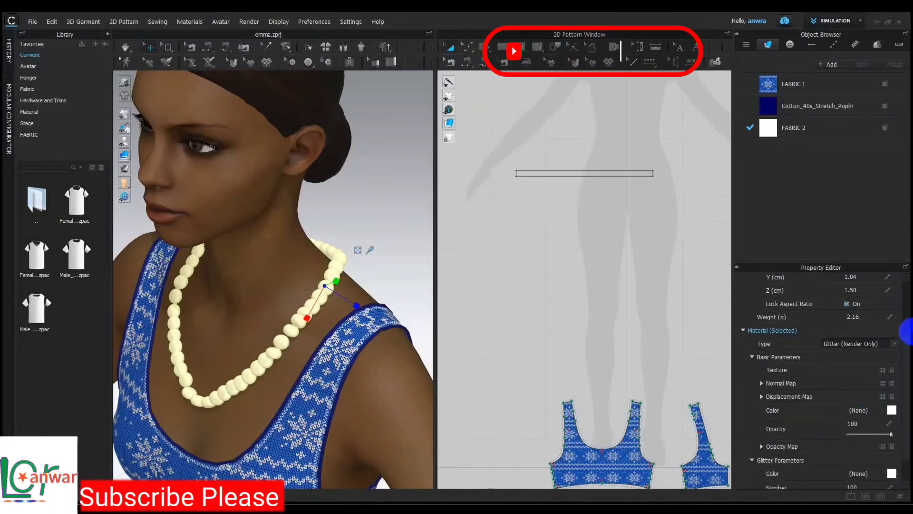
click(895, 344)
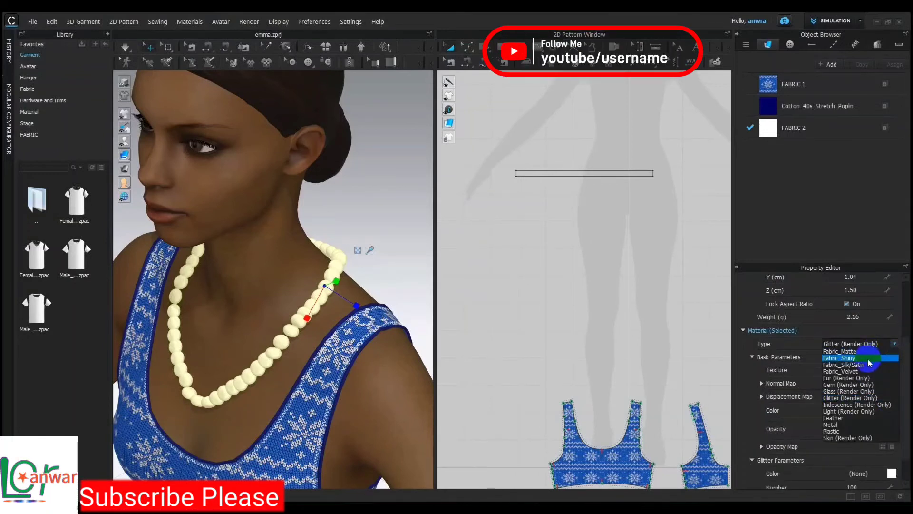
click(848, 418)
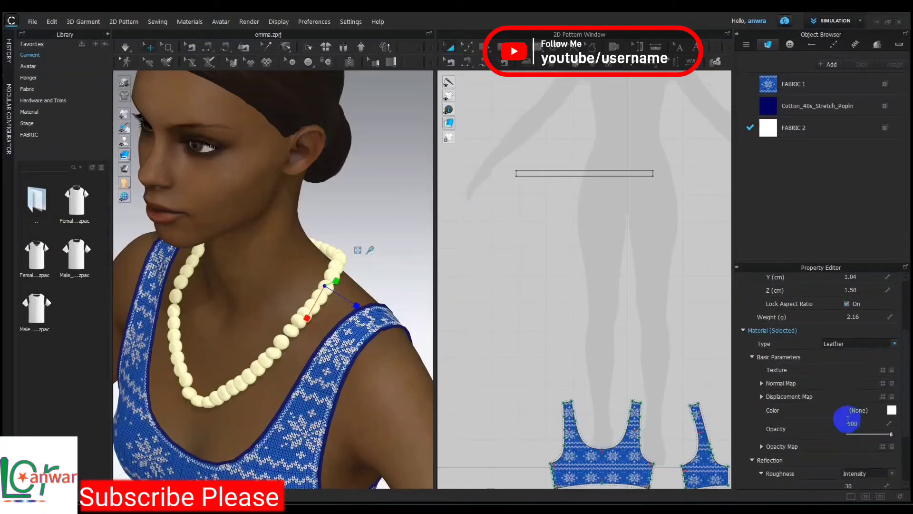
click(892, 410)
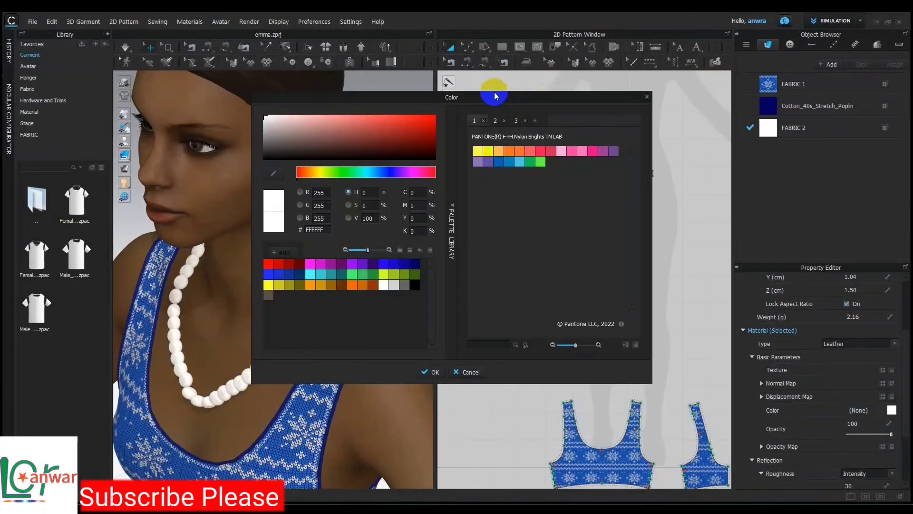
- Move the colour picker aside and preview brown, yellow, orange, red and magenta swatches on the necklace
drag(495, 96, 666, 122)
click(515, 312)
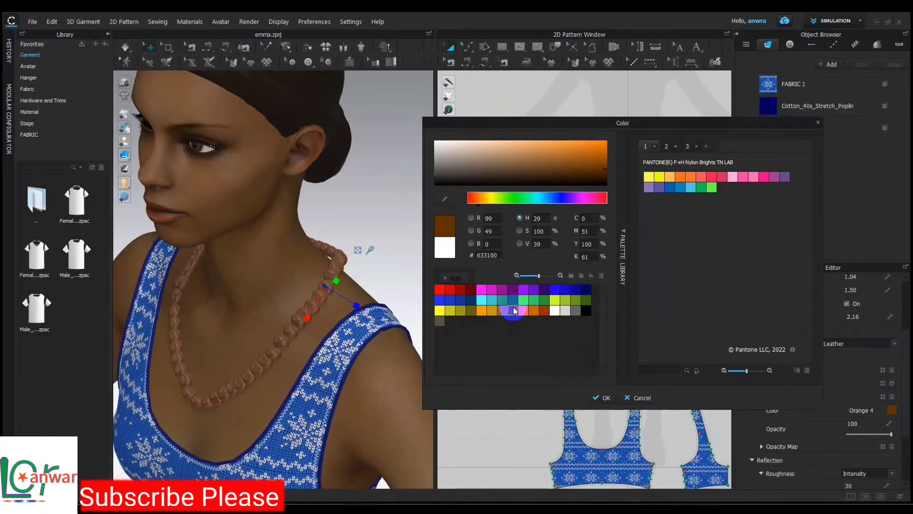
click(501, 308)
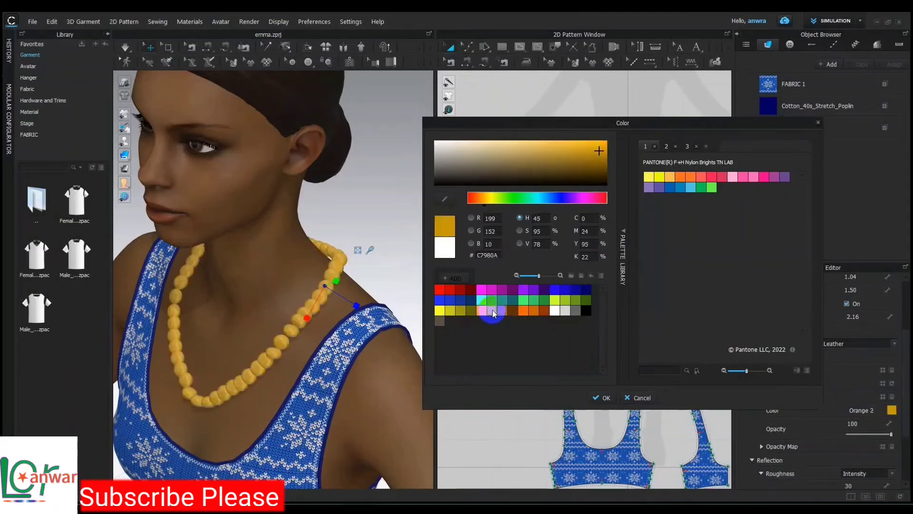
click(534, 310)
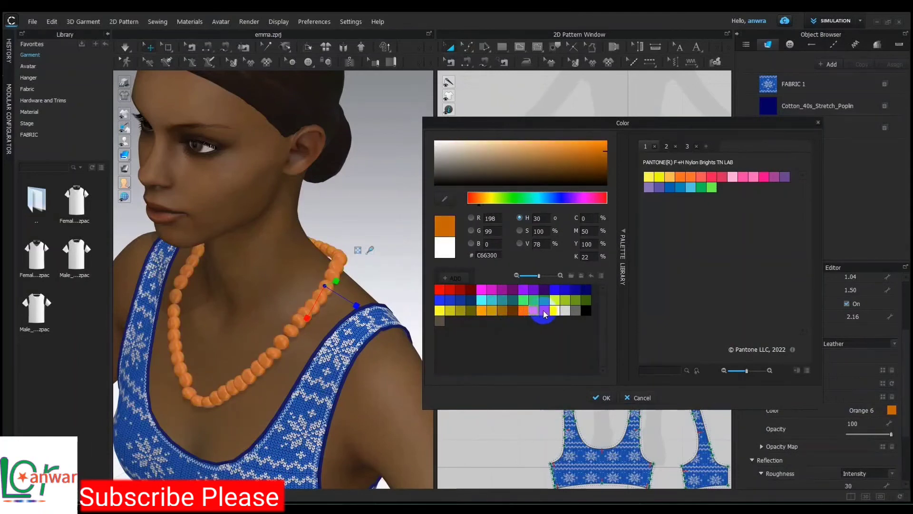
click(543, 310)
click(482, 289)
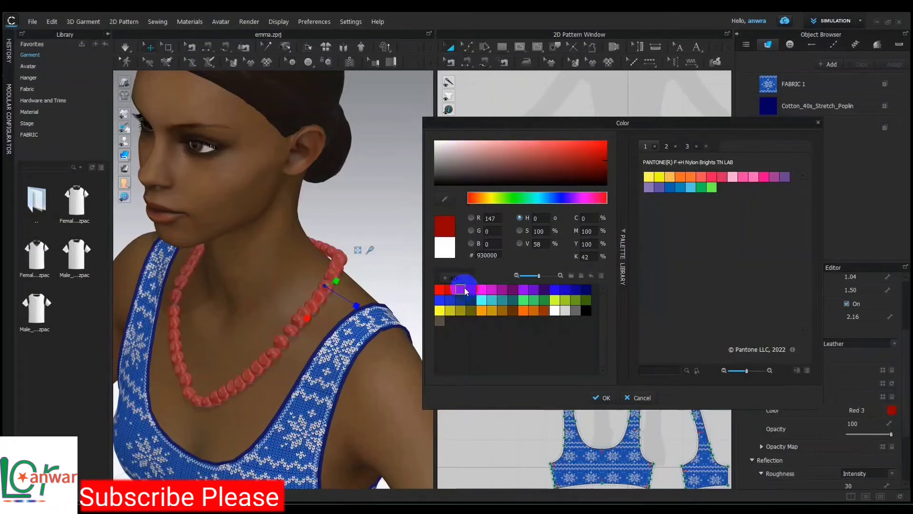
click(440, 289)
click(494, 289)
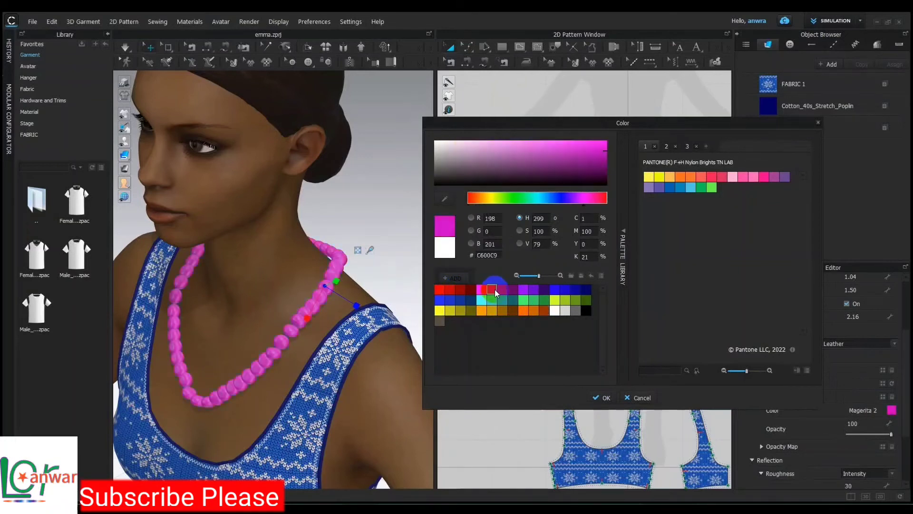
click(504, 289)
- Preview green, brown, yellow-green, yellow and blue, then apply Magenta 3 to the necklace
click(534, 300)
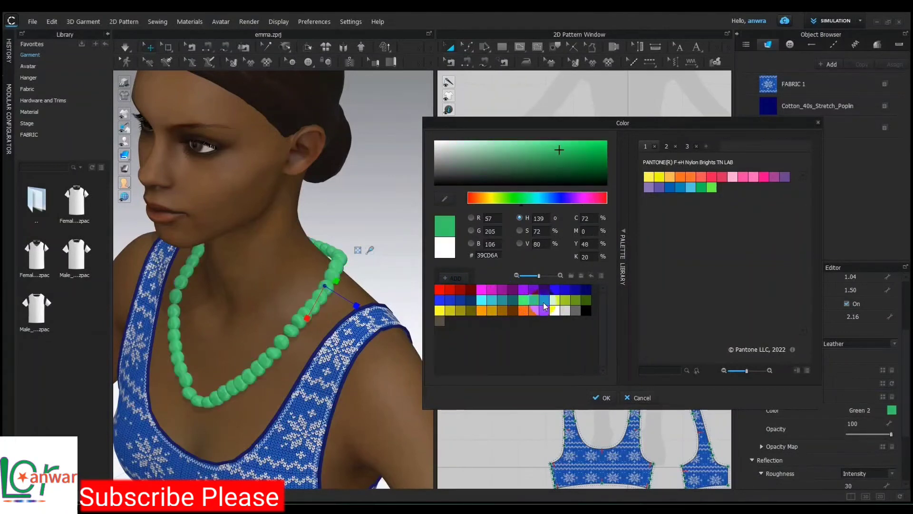
click(566, 300)
click(544, 311)
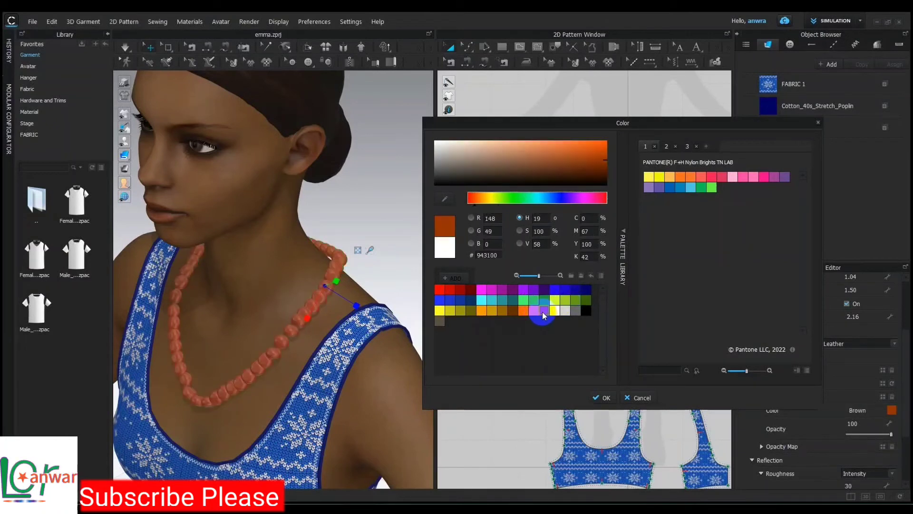
click(502, 311)
click(555, 301)
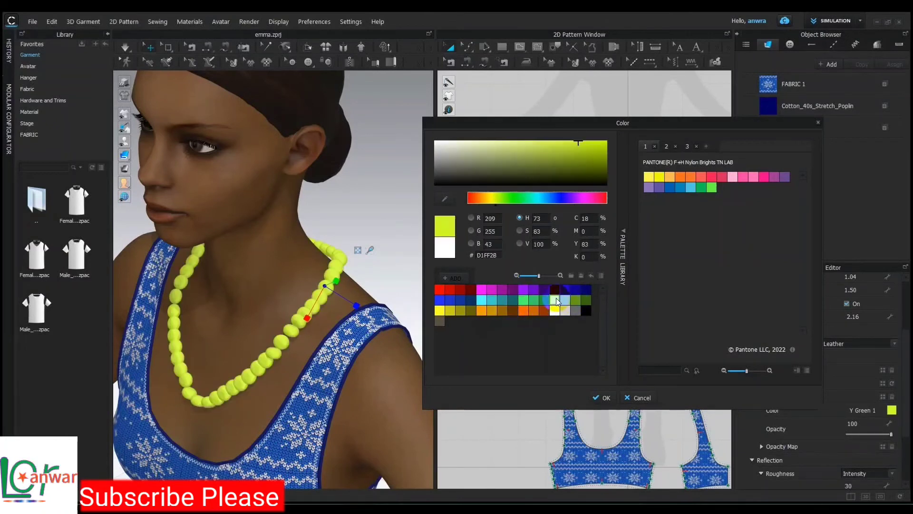
click(439, 310)
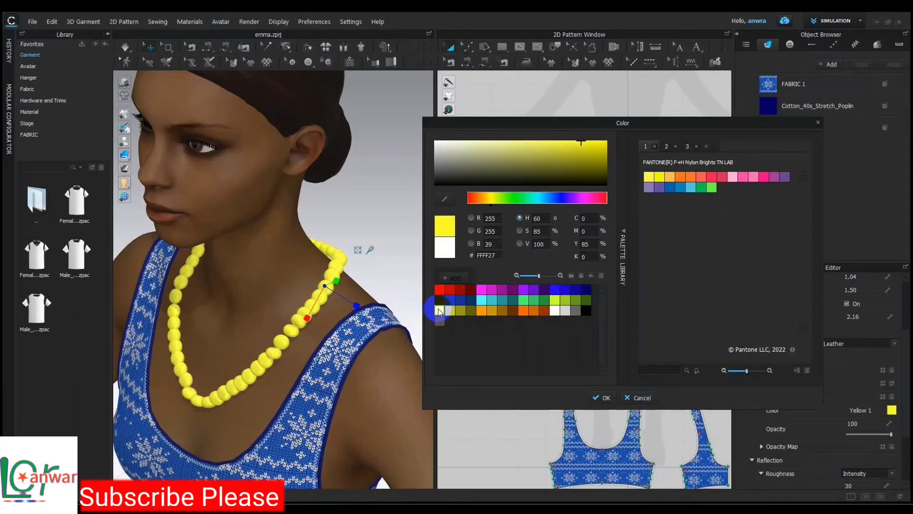
click(564, 289)
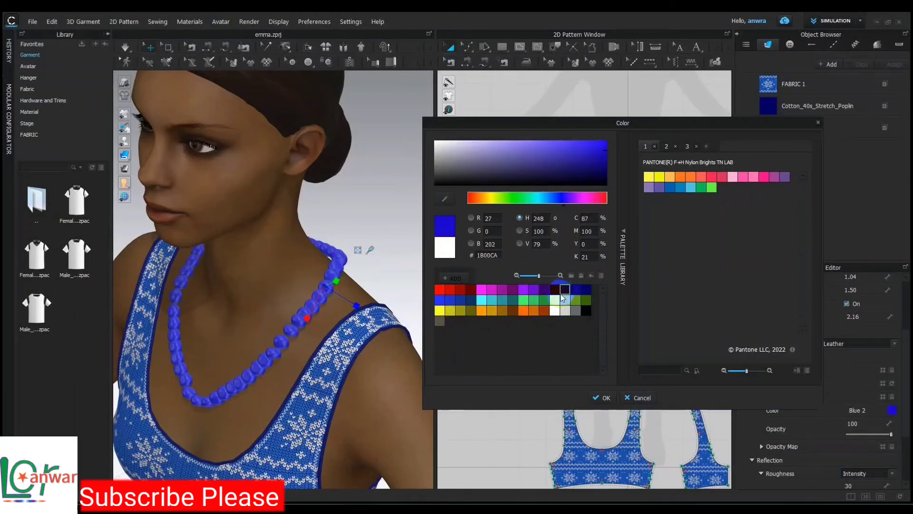
click(504, 301)
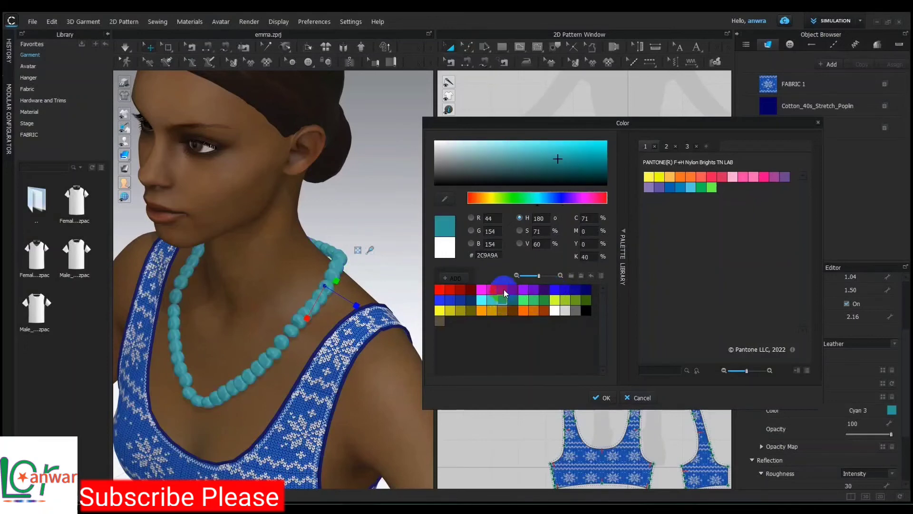
click(618, 400)
click(265, 312)
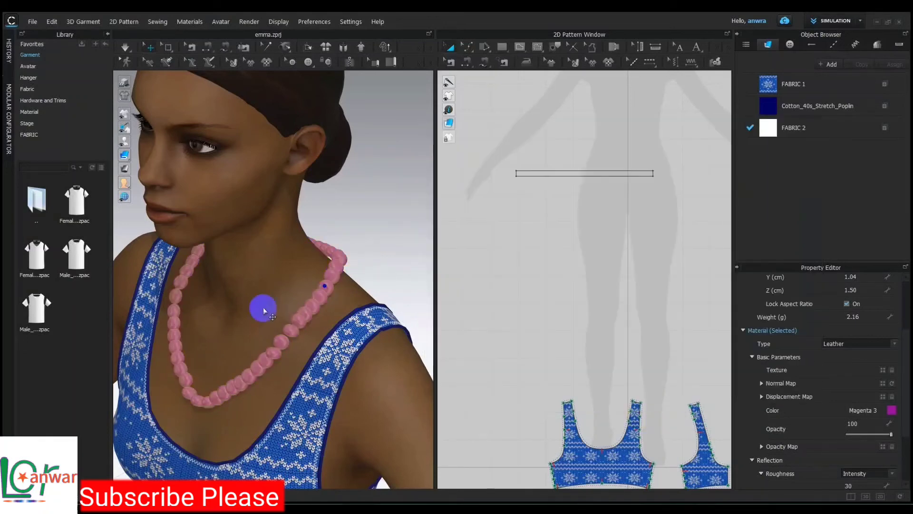
- Preview a brighter magenta but cancel it, keeping Magenta 3
click(892, 414)
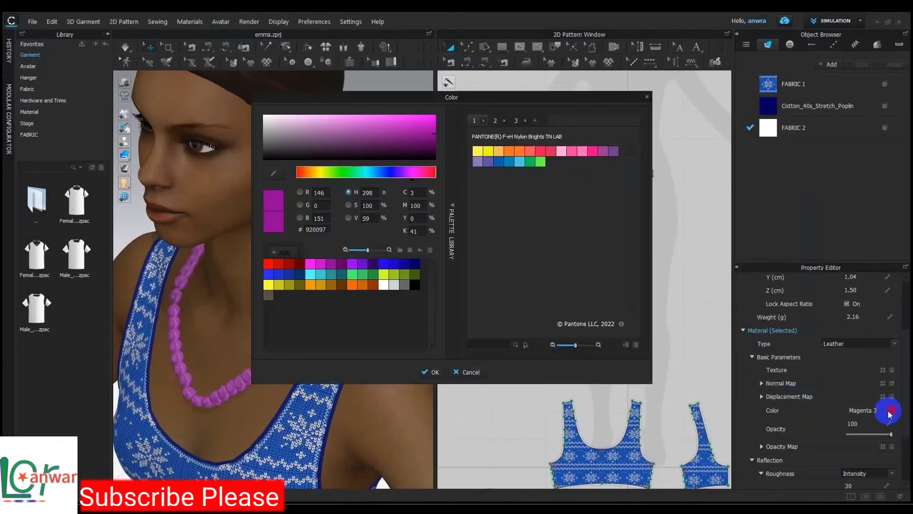
drag(506, 102, 685, 133)
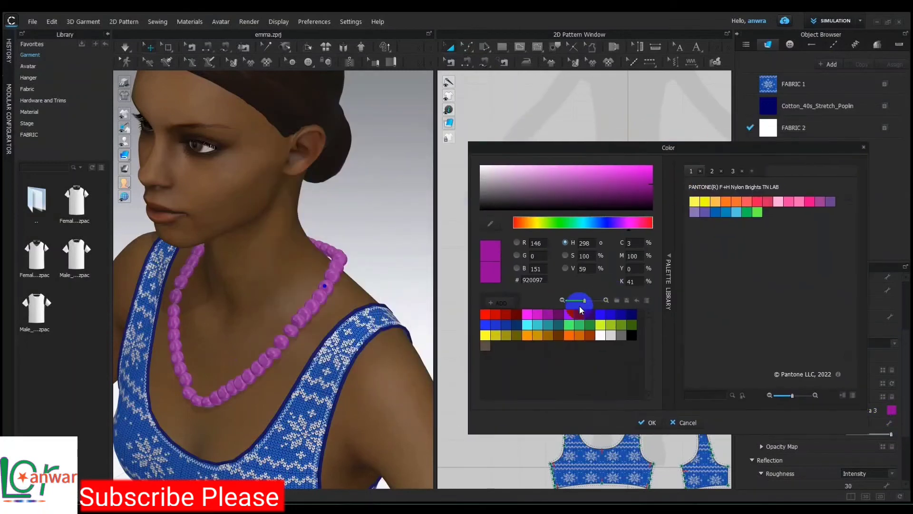
click(535, 316)
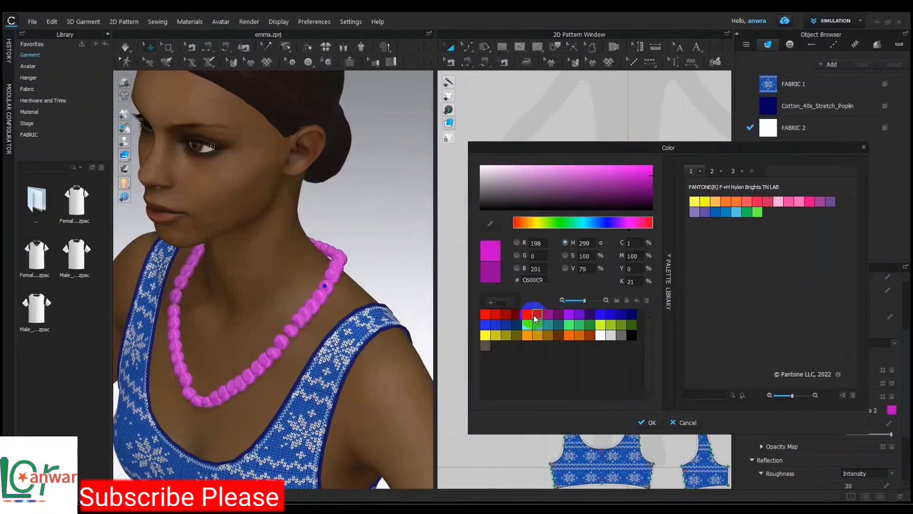
click(687, 422)
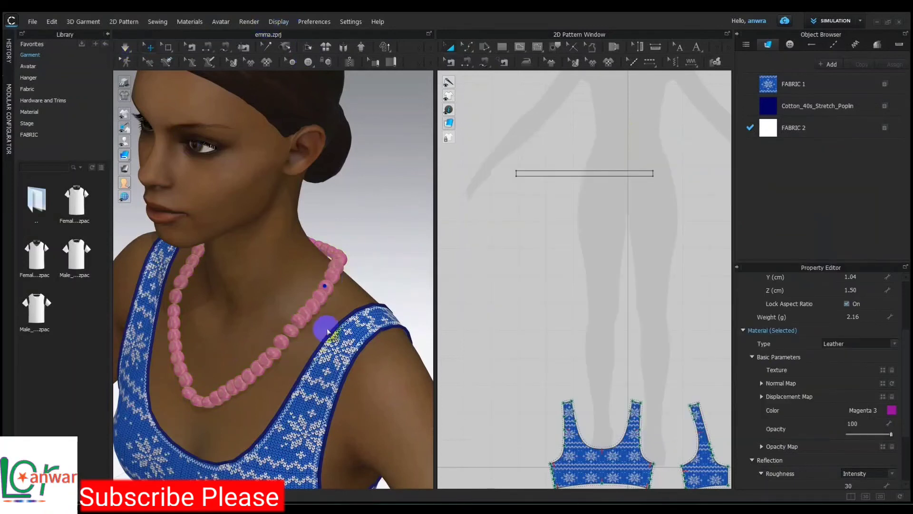
- Deselect the necklace to see its true magenta colour
click(364, 301)
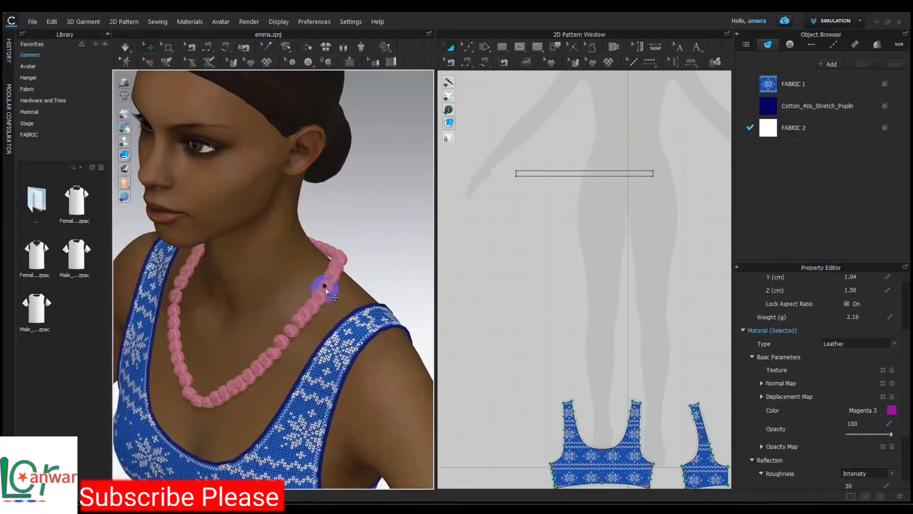
right_click(327, 290)
click(351, 296)
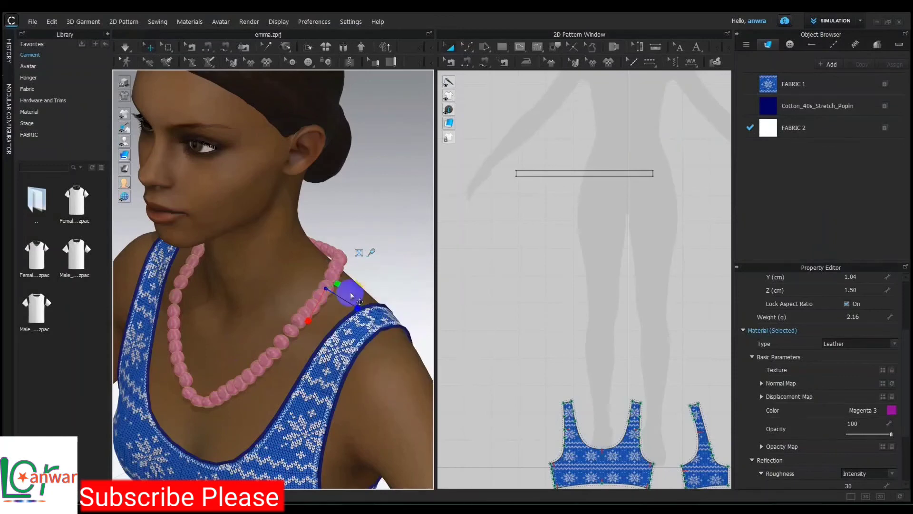
click(552, 272)
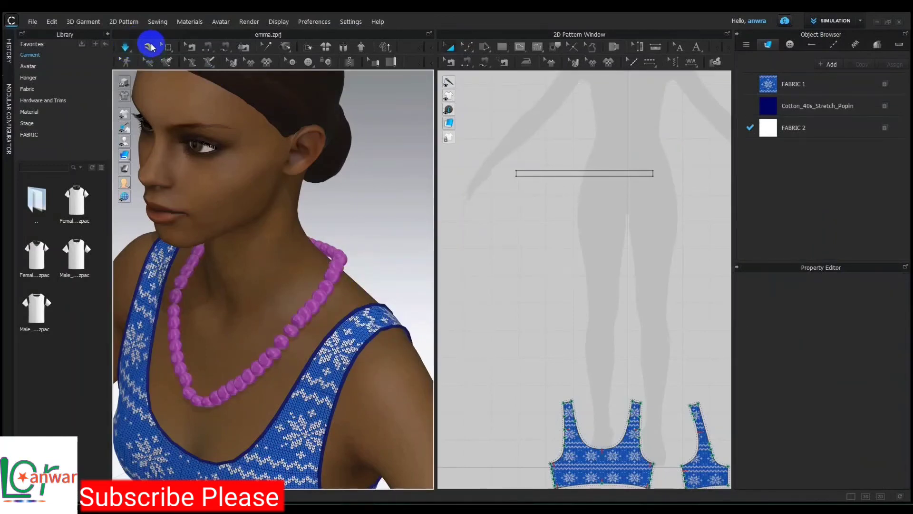
- Orbit, pan and zoom out to show the avatar's upper body wearing the magenta necklace
mouse_move(316, 306)
right_down()
mouse_move(281, 325)
mouse_move(412, 333)
mouse_move(358, 320)
mouse_move(302, 373)
mouse_move(339, 353)
right_up()
click(527, 312)
middle_drag(404, 329, 330, 331)
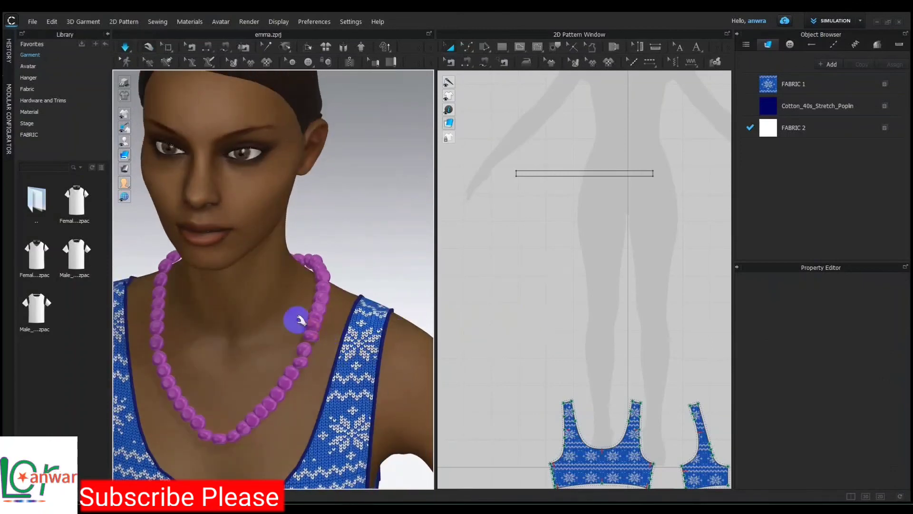
scroll(298, 320, down, 5)
middle_drag(245, 320, 296, 291)
scroll(325, 298, down, 3)
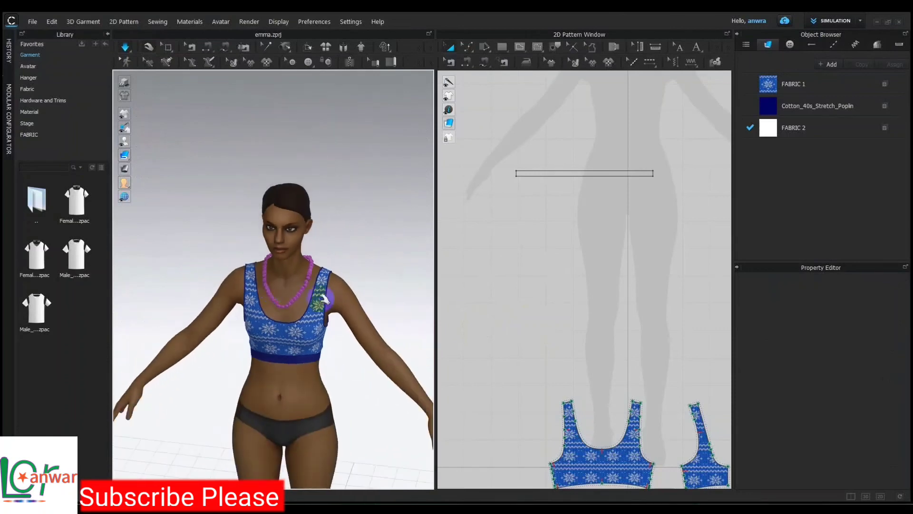
mouse_move(325, 299)
right_down()
mouse_move(186, 310)
mouse_move(342, 269)
mouse_move(243, 312)
mouse_move(418, 298)
mouse_move(286, 309)
mouse_move(336, 307)
mouse_move(327, 241)
mouse_move(387, 316)
mouse_move(373, 323)
right_up()
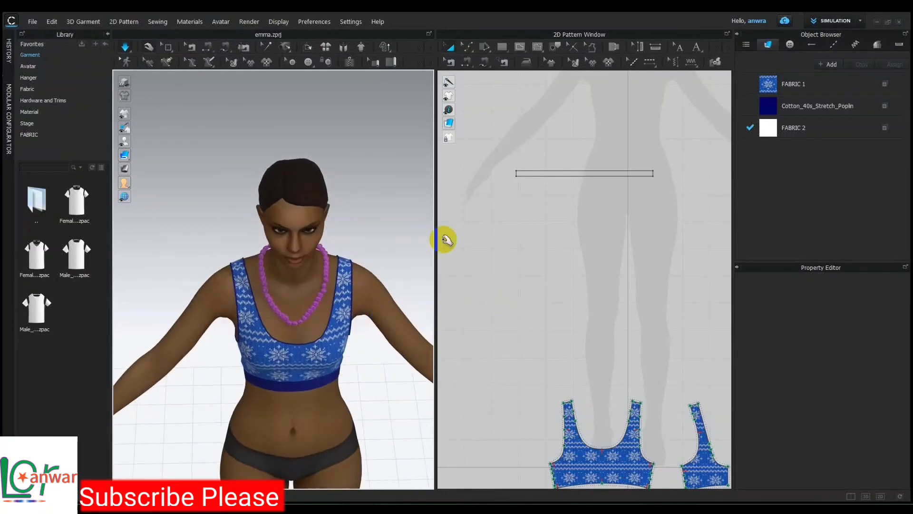
click(149, 60)
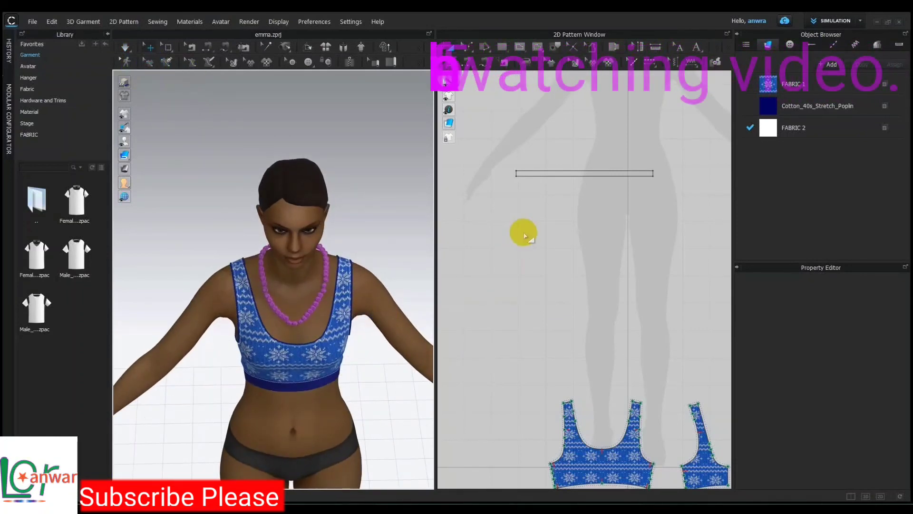
mouse_move(260, 190)
right_down()
mouse_move(259, 208)
mouse_move(302, 267)
mouse_move(333, 257)
right_up()
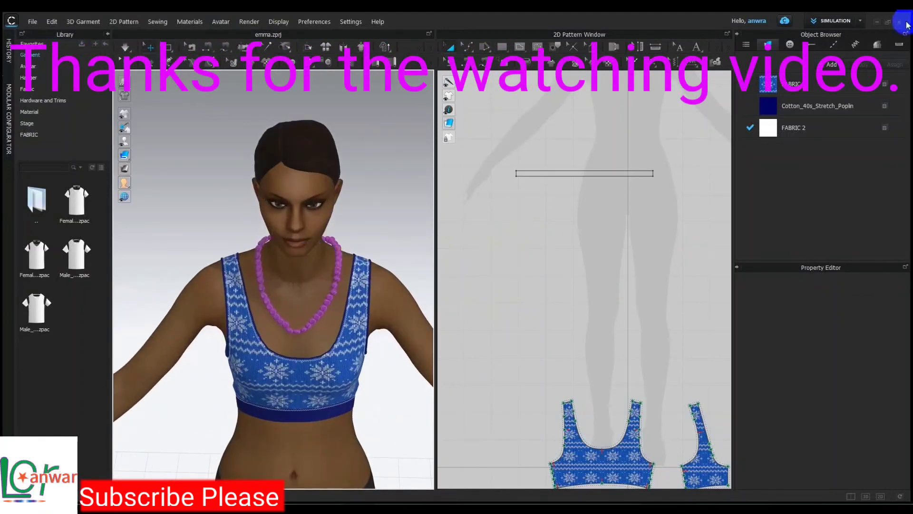